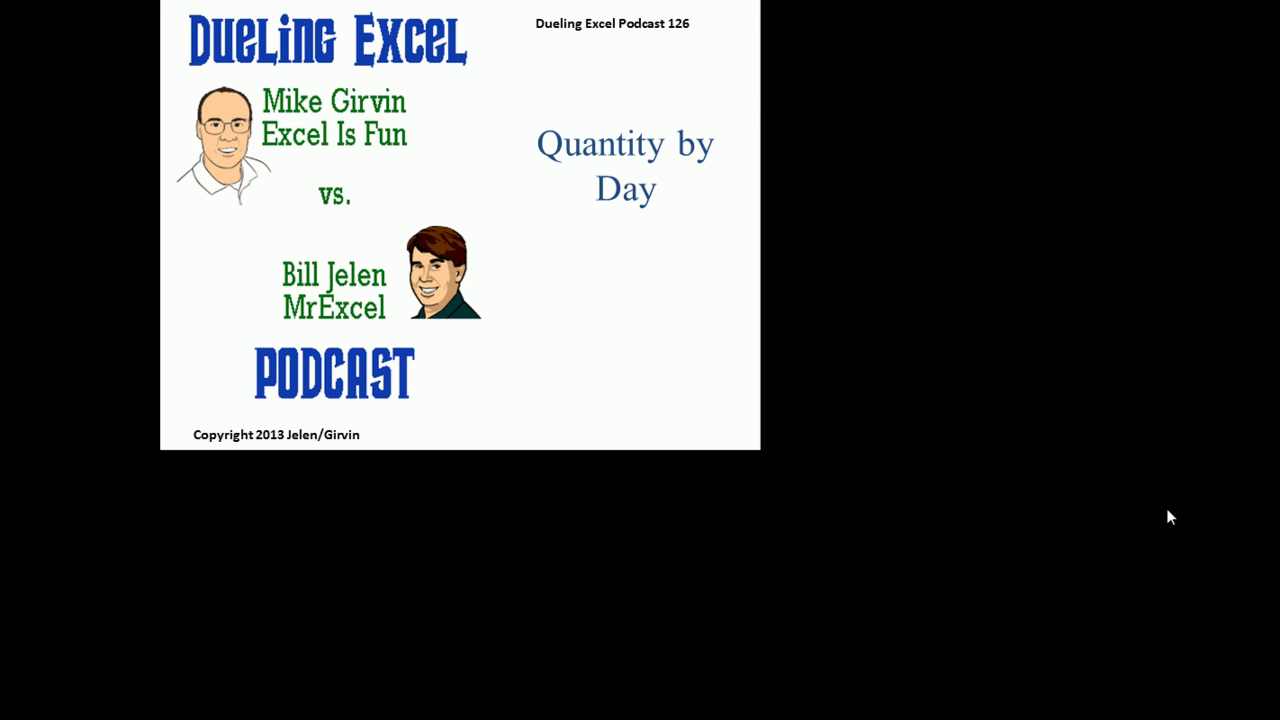
Step: Switch to the Excel workbook and examine the arrival dates, pallet quantities and weekday total cells on the Question - Produce sheet
key("alt+Tab")
key("alt+Tab")
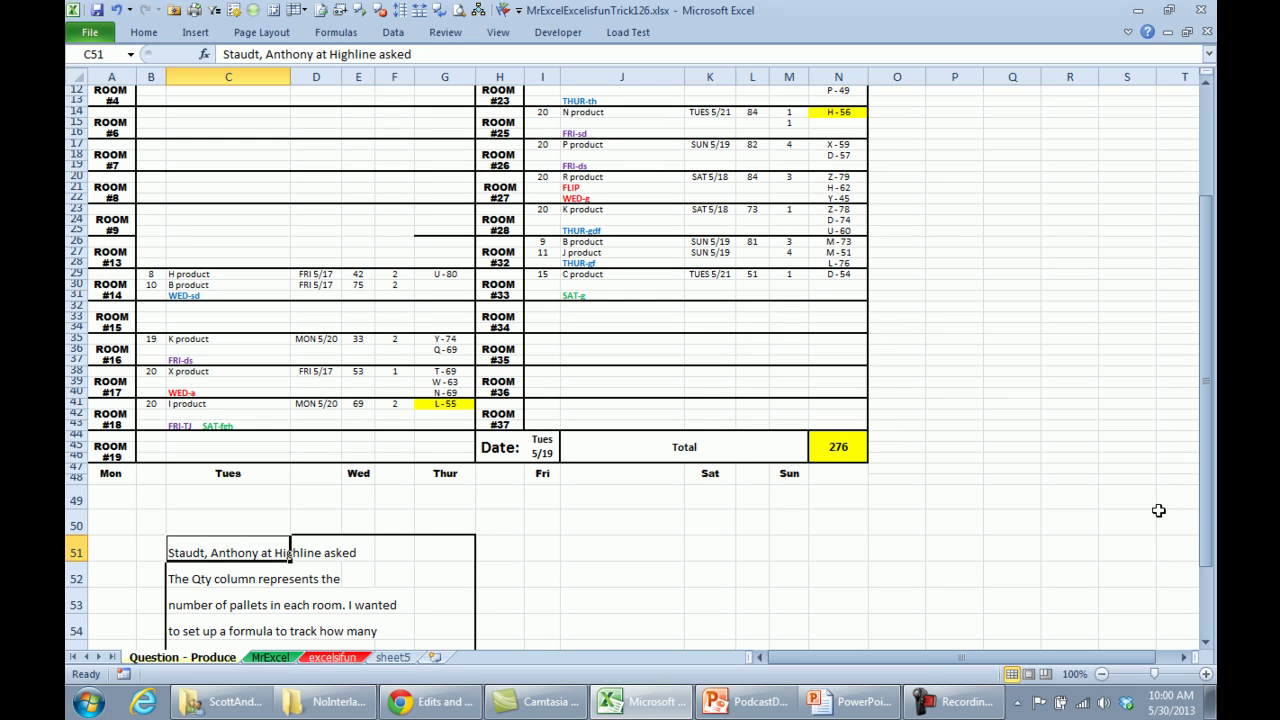
left_click(246, 218)
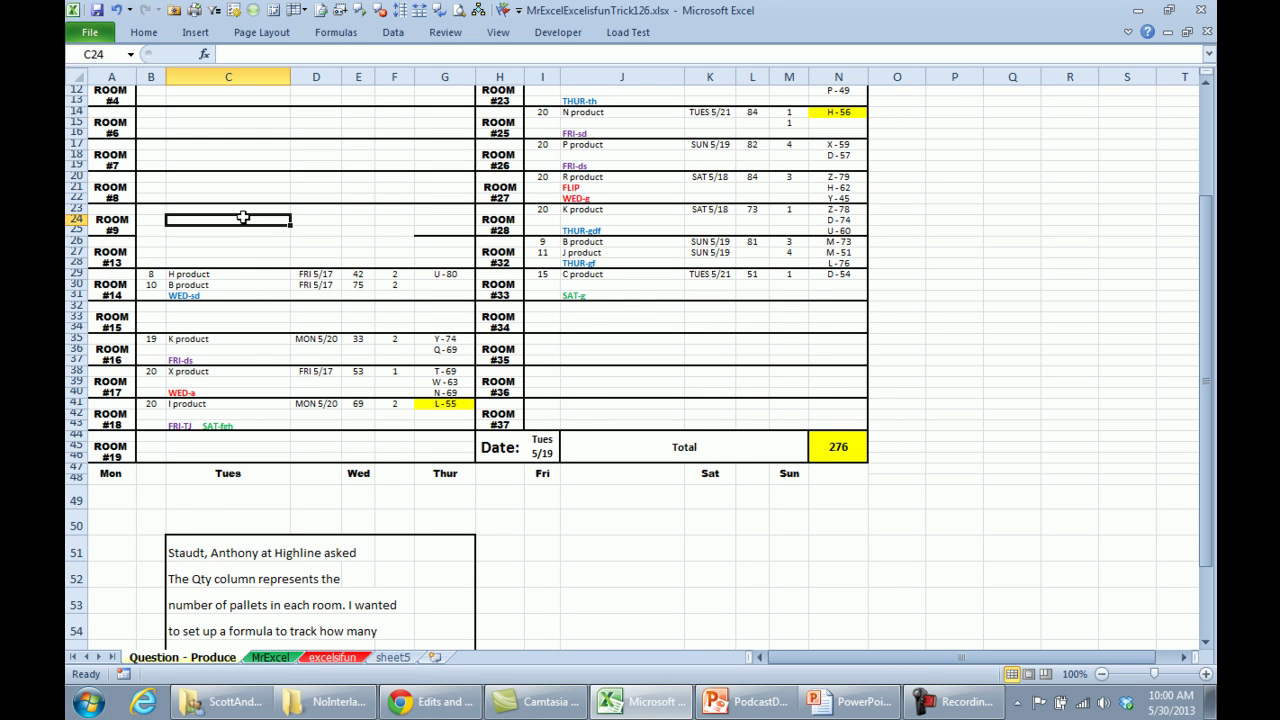
scroll(250, 212, "up", 4)
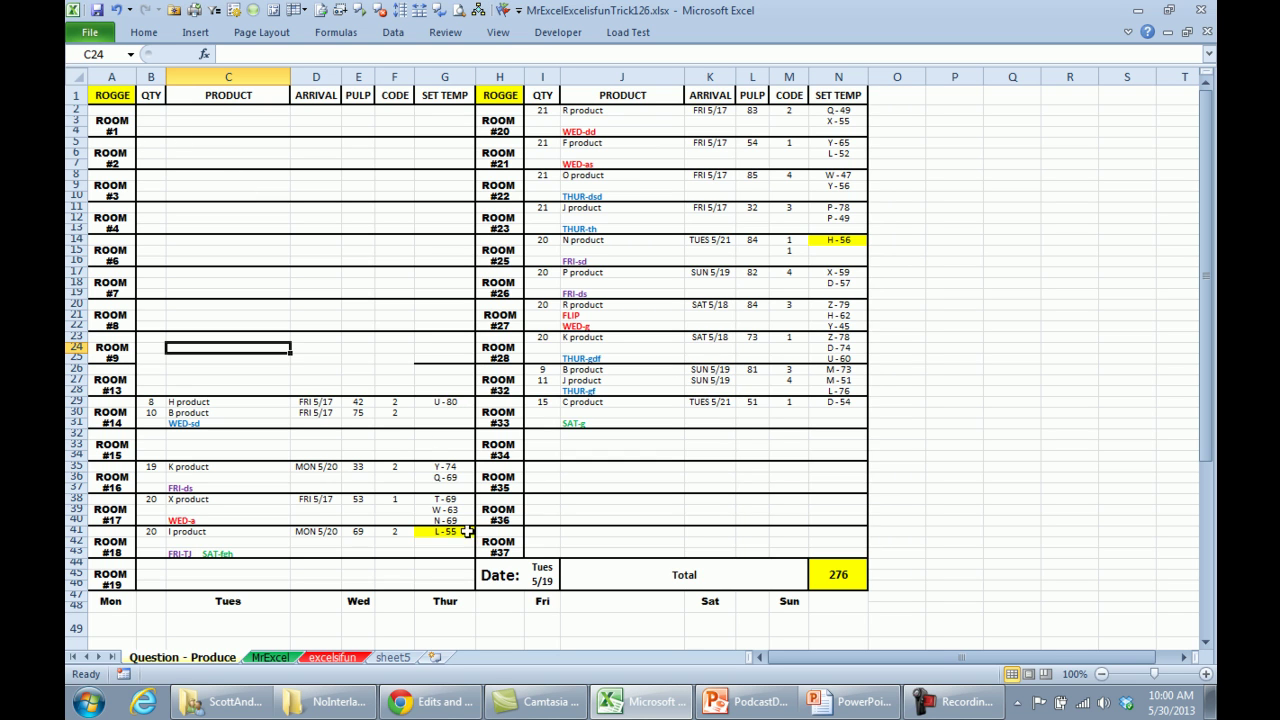
left_click(323, 403)
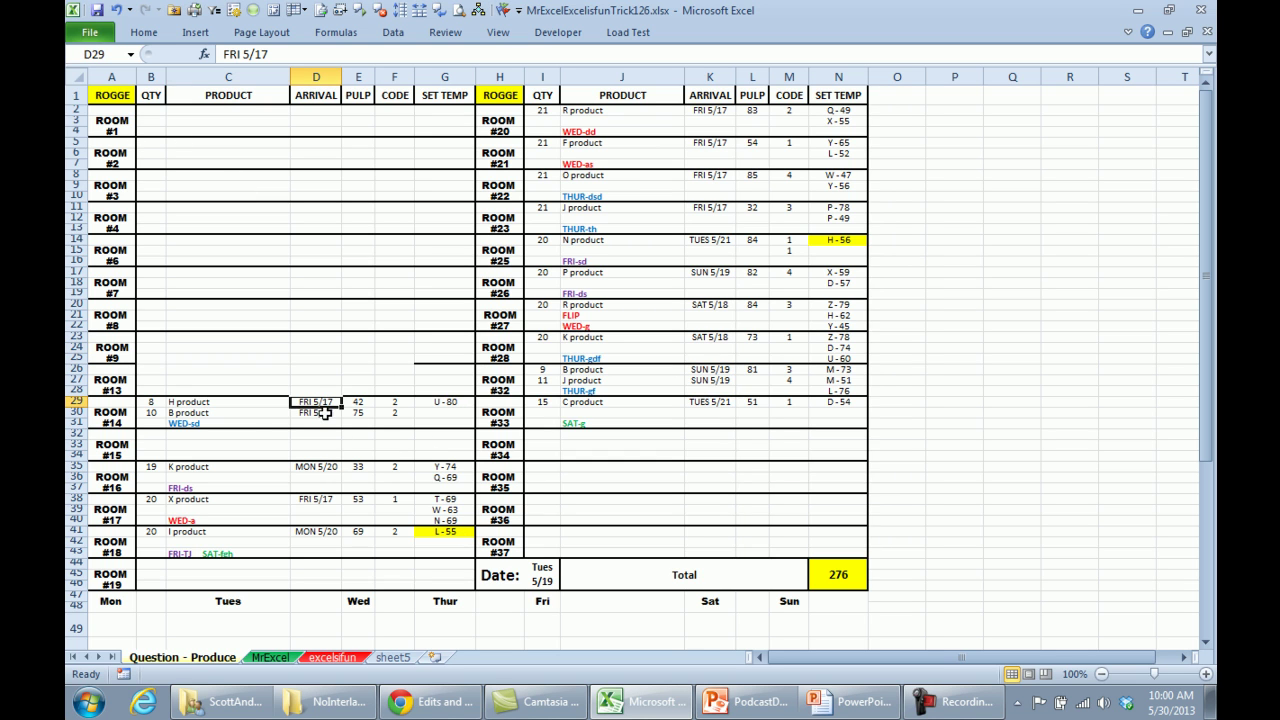
left_click(153, 406)
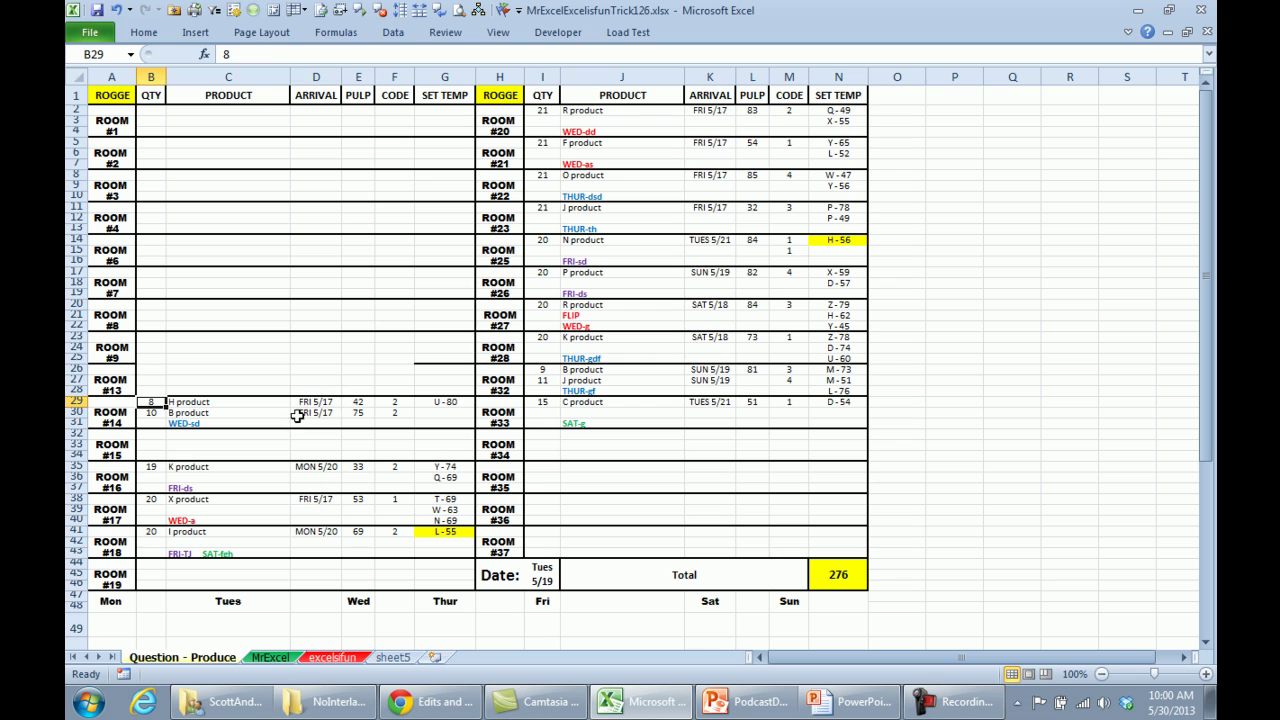
left_click(119, 626)
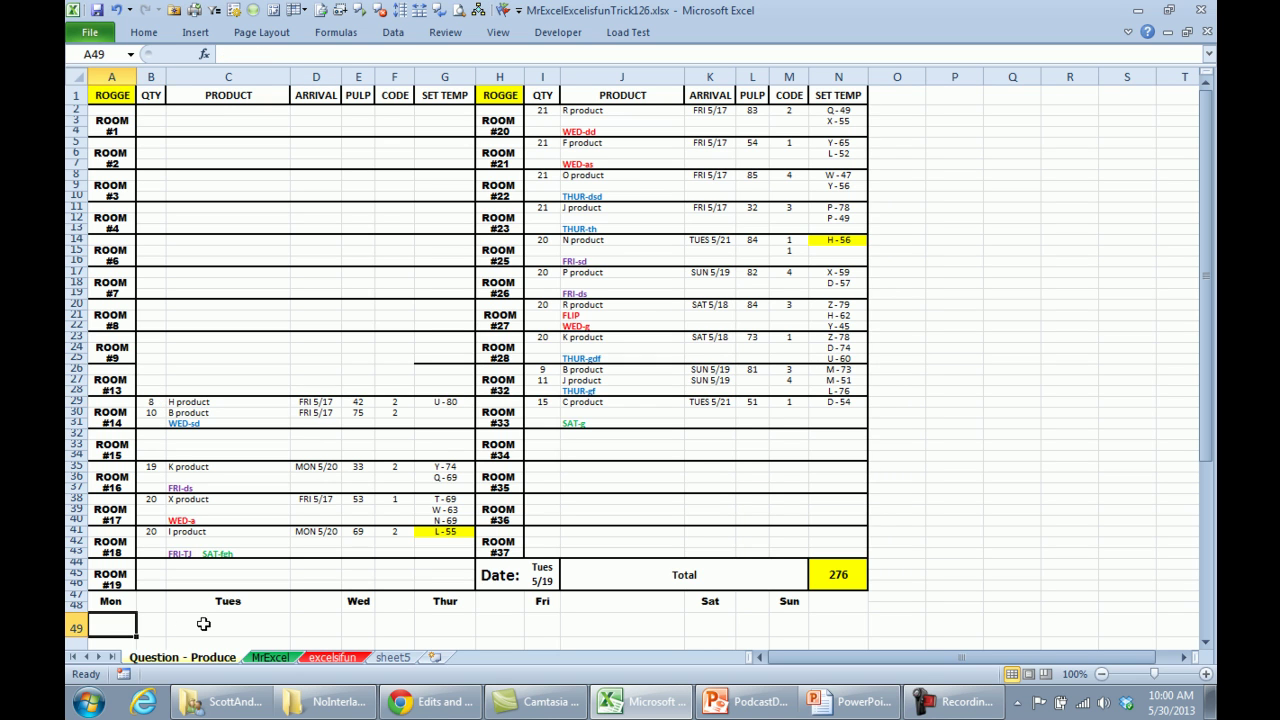
left_click(210, 624)
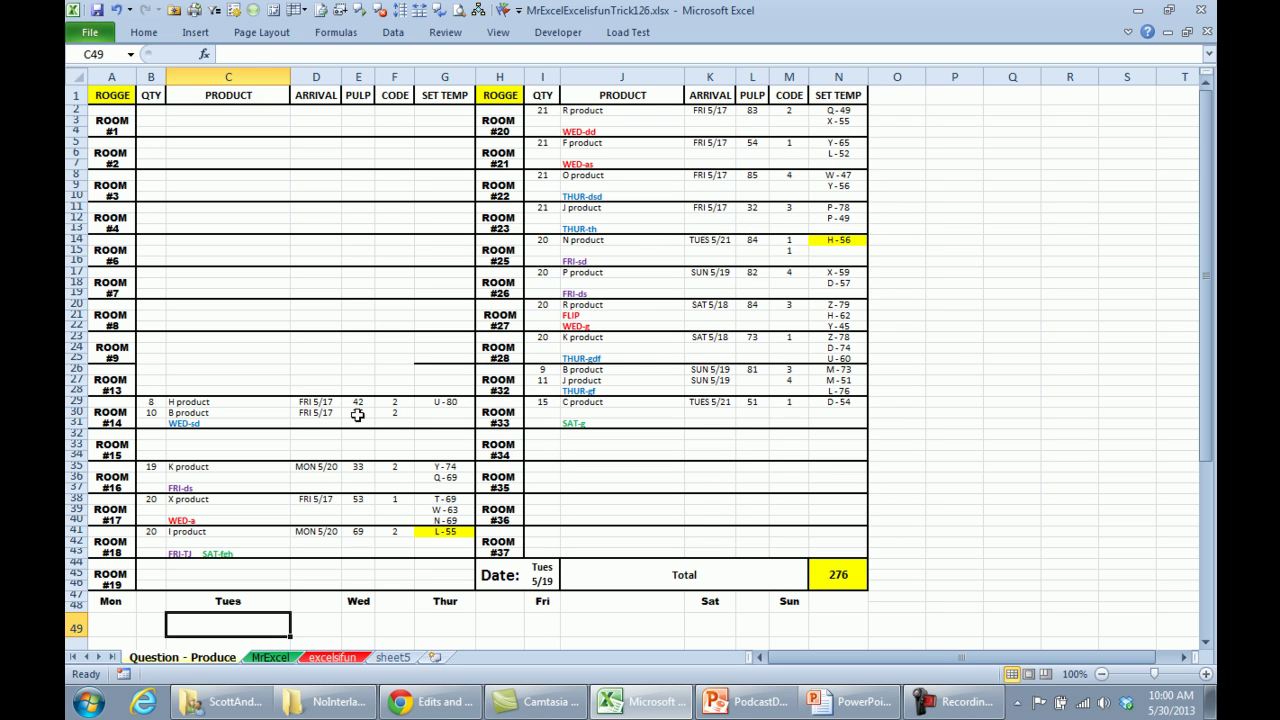
Step: Replace the text arrival entry in D29 with the real date 5/17 and expand the ribbon
left_click(327, 402)
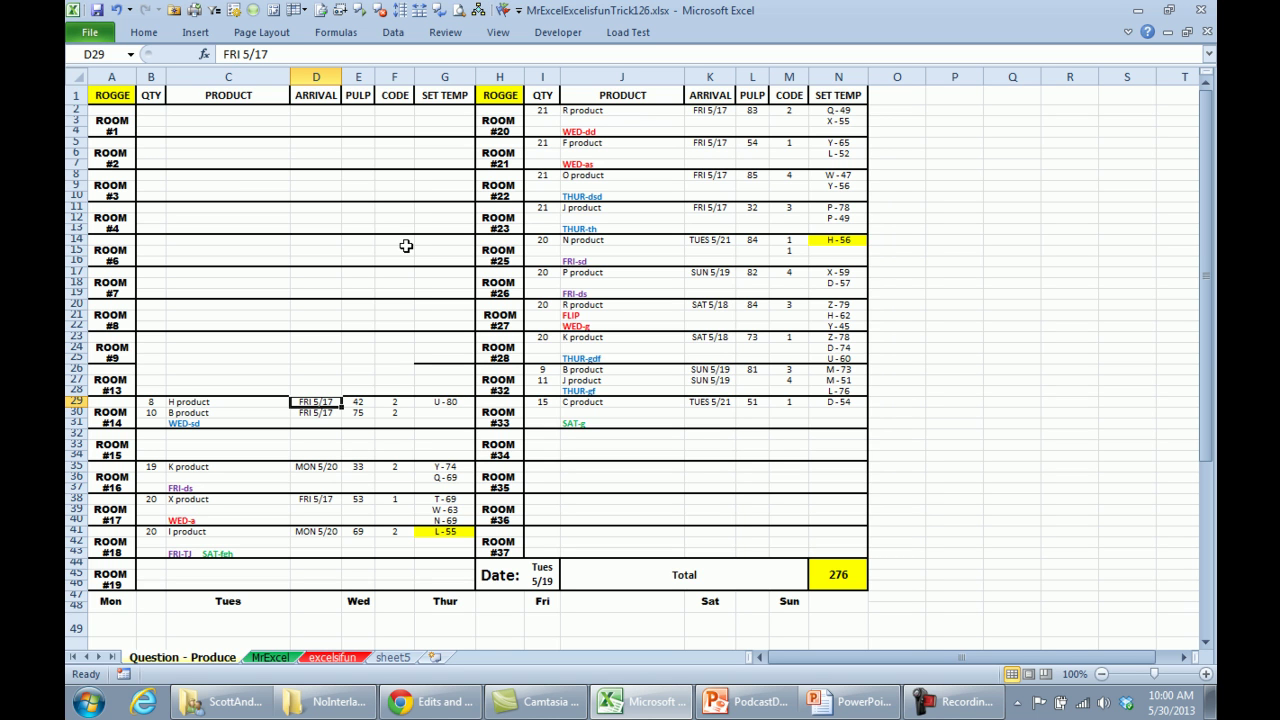
key("ctrl+F1")
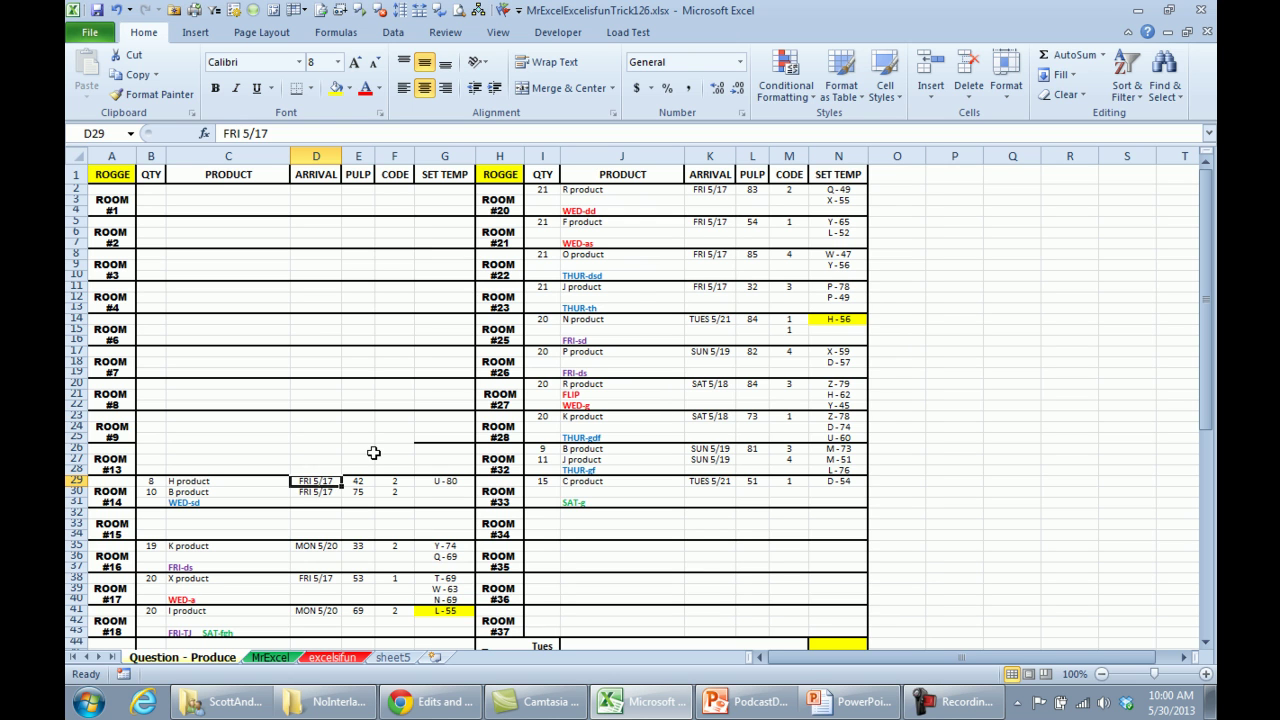
type("5/17")
key("Return")
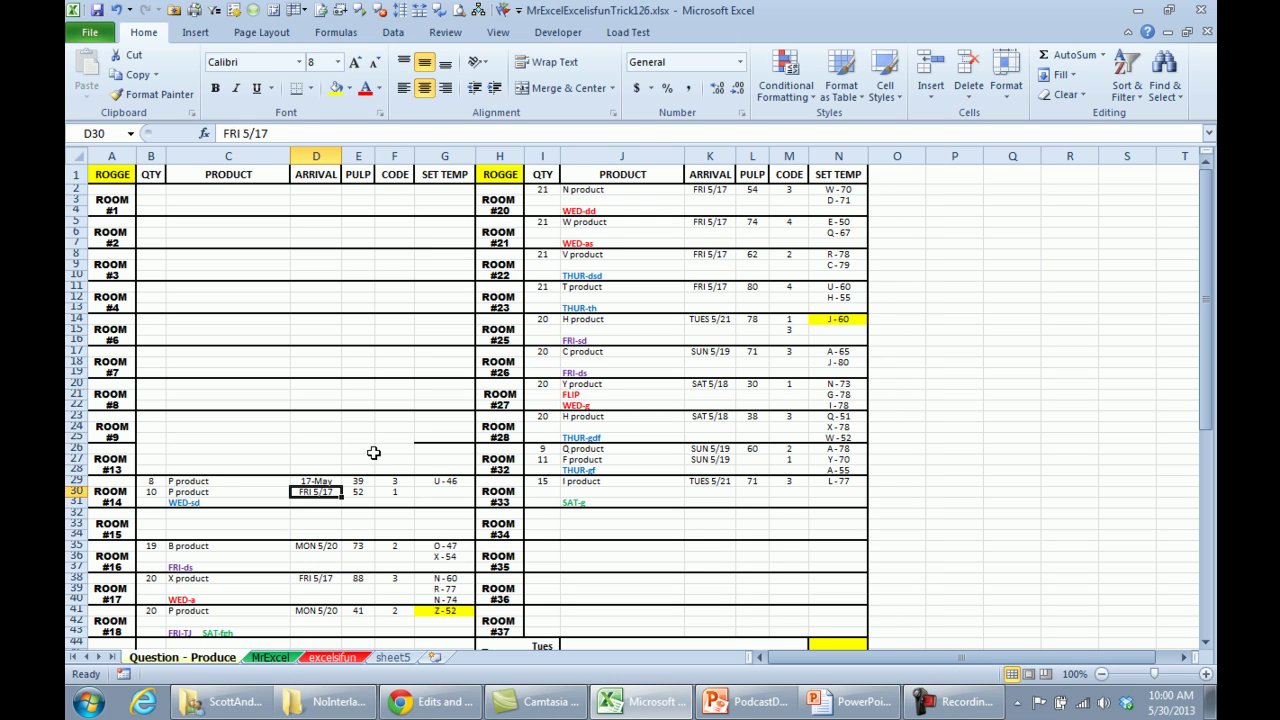
Step: Format the arrival date in D29 with the custom number format DDD M/D
key("Up")
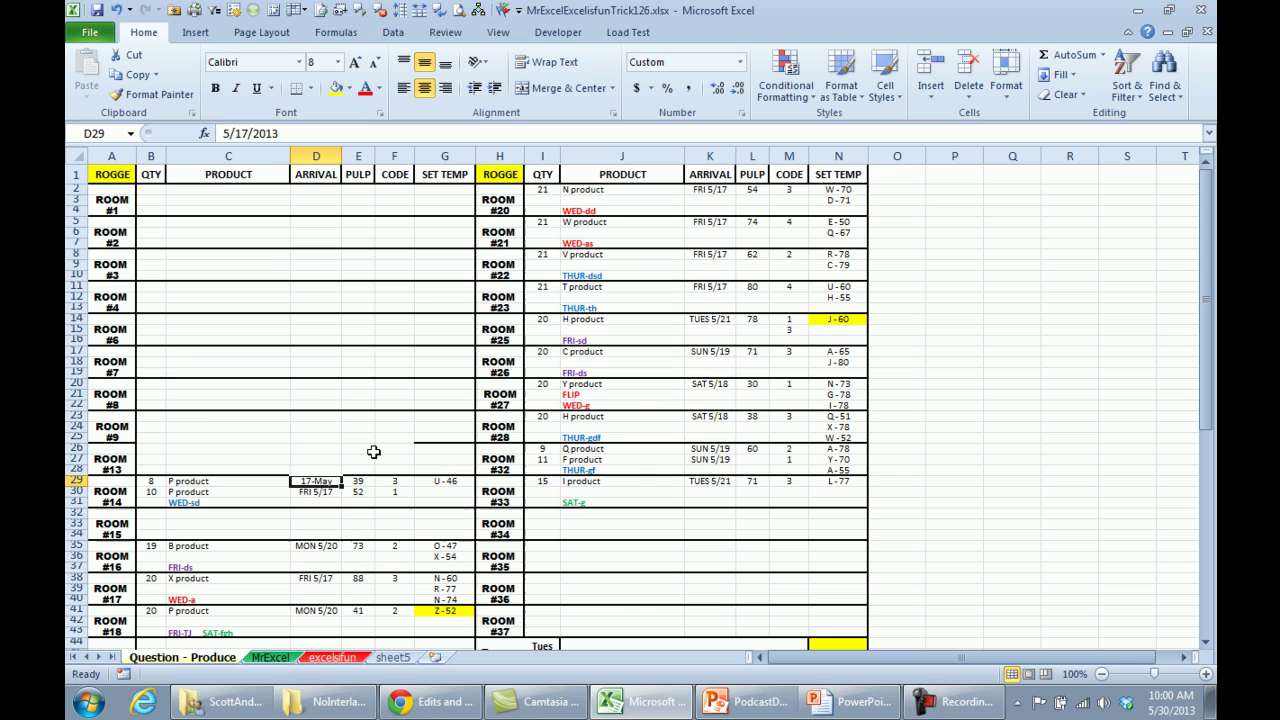
key("ctrl+1")
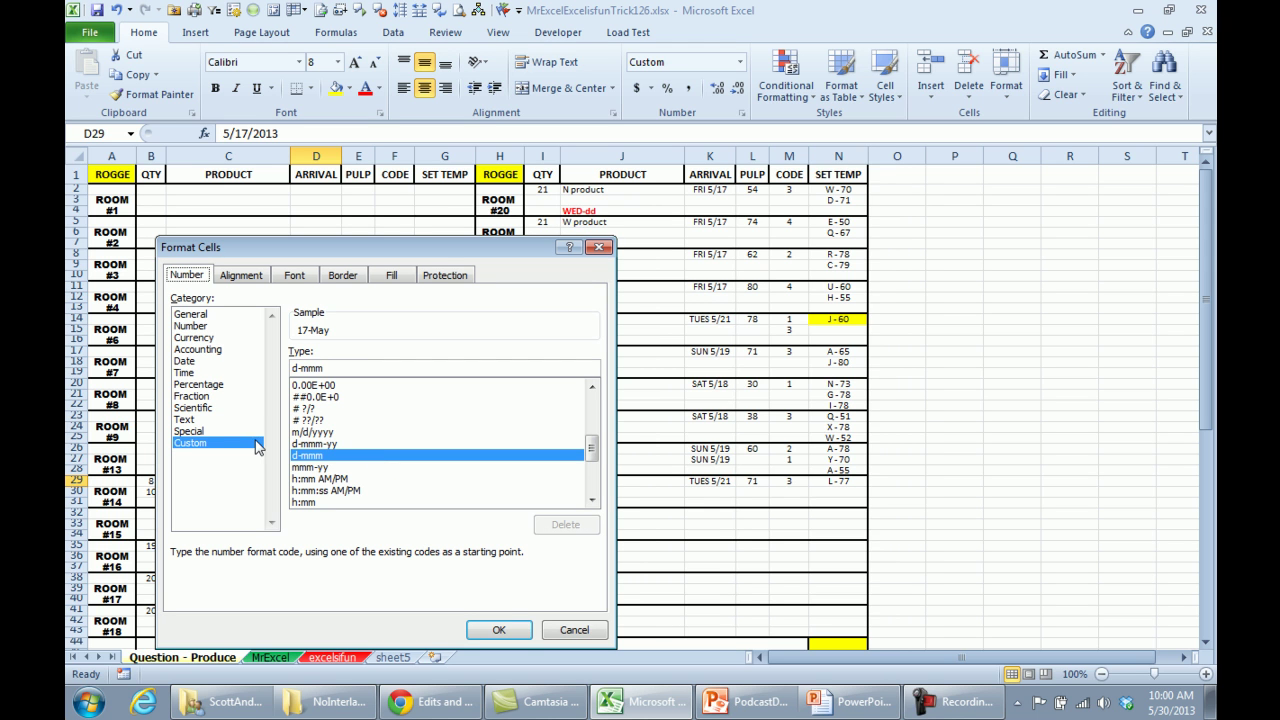
left_click_drag(340, 367, 260, 367)
type("DDD M")
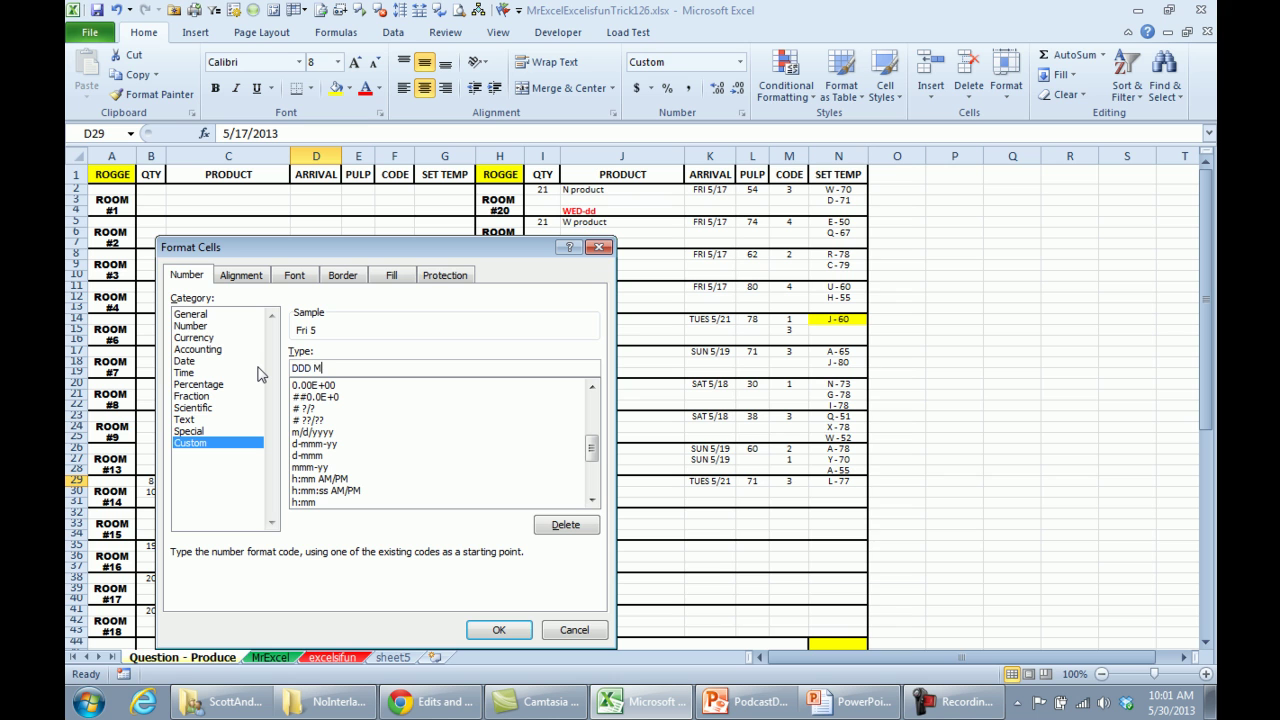
type("/D")
left_click(499, 629)
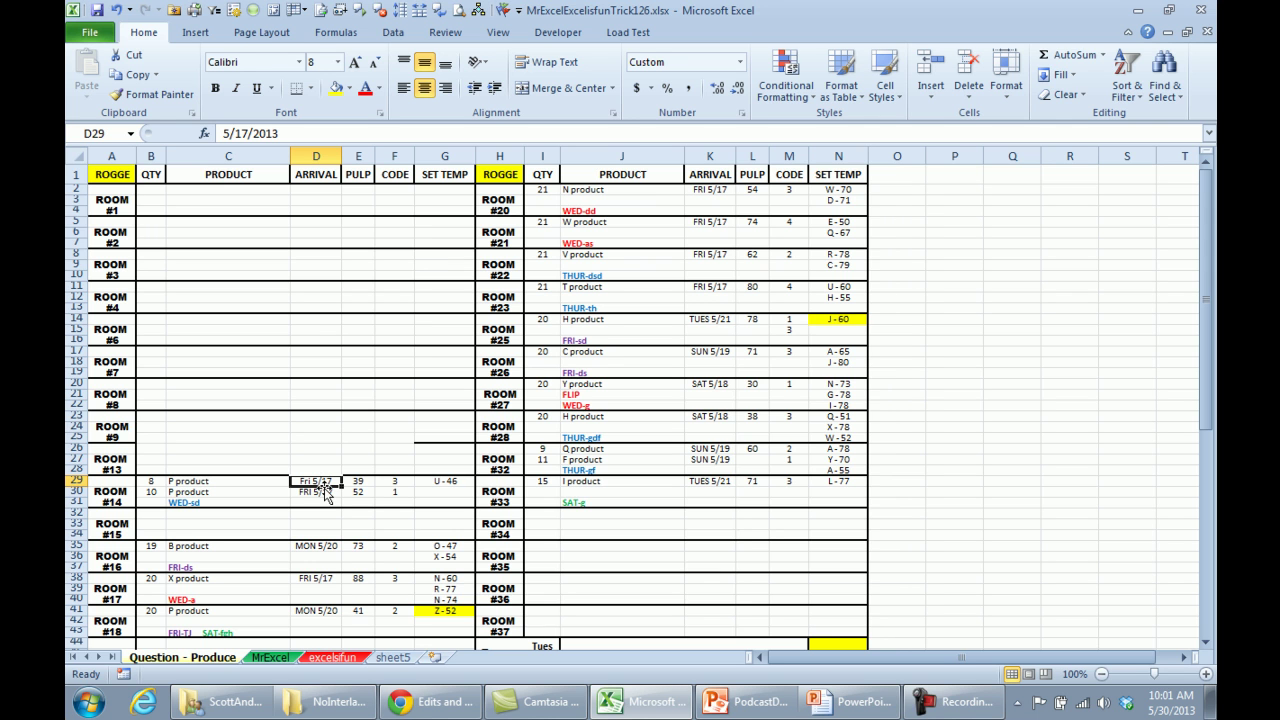
Step: Open the MrExcel sheet and examine the date in D29 and the Weekday helper formula in P2
left_click(272, 657)
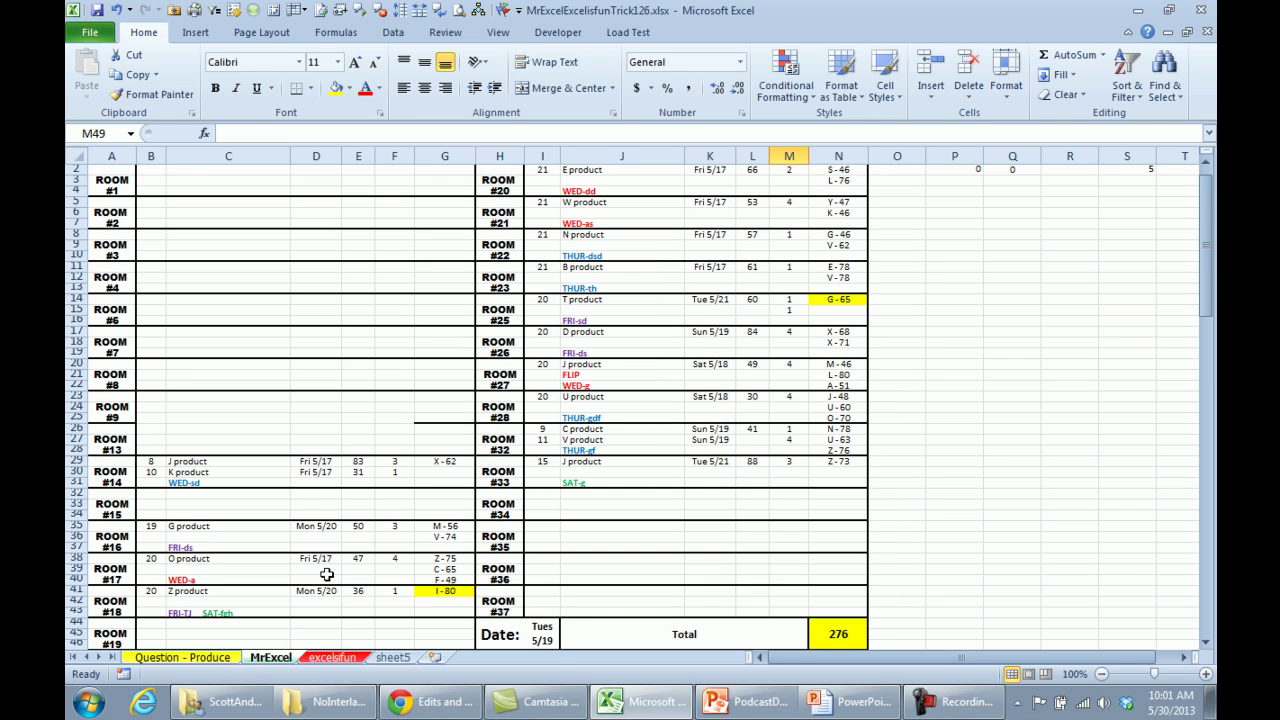
left_click(315, 463)
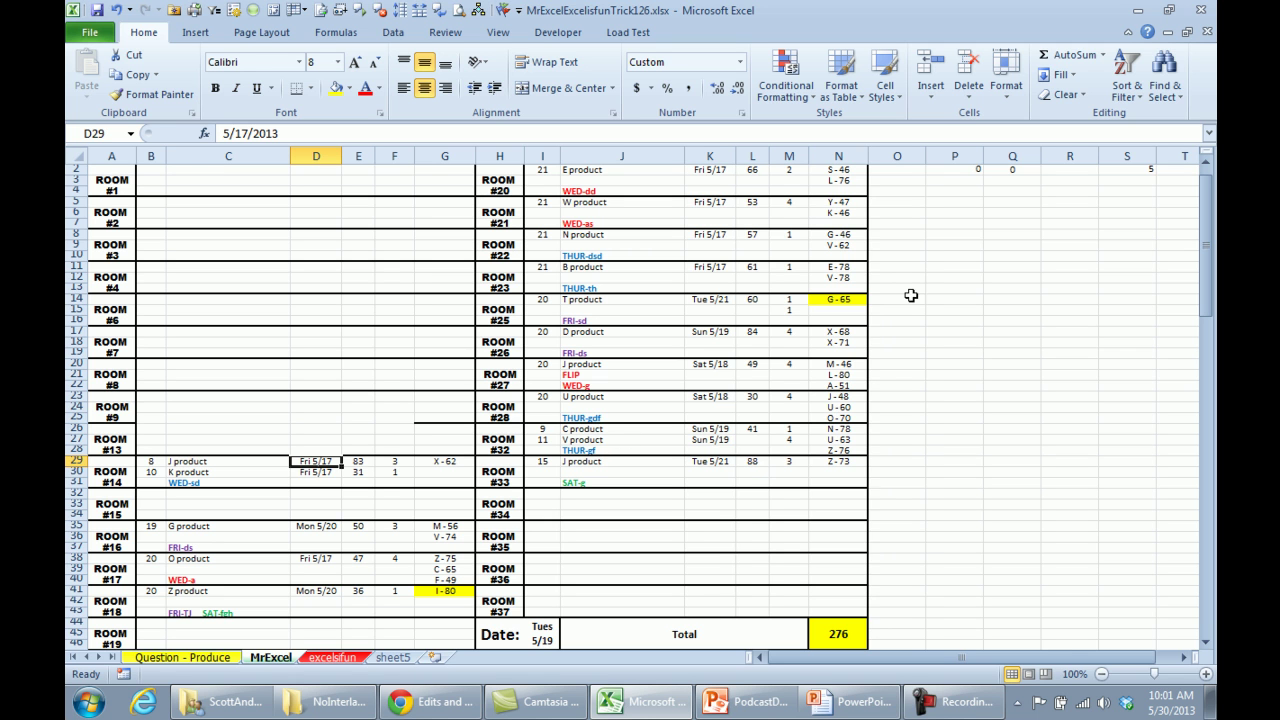
left_click(960, 236)
key("Up")
key("Up")
key("Up")
key("Up")
key("Up")
key("Up")
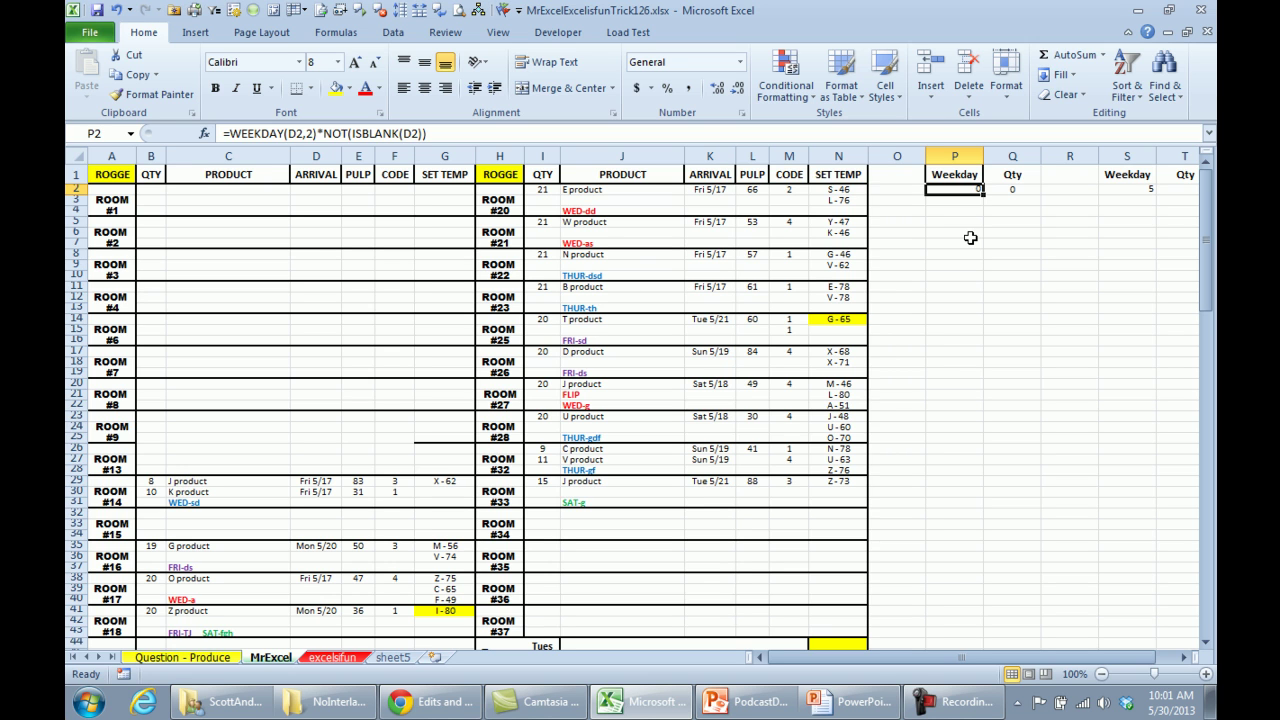
key("F2")
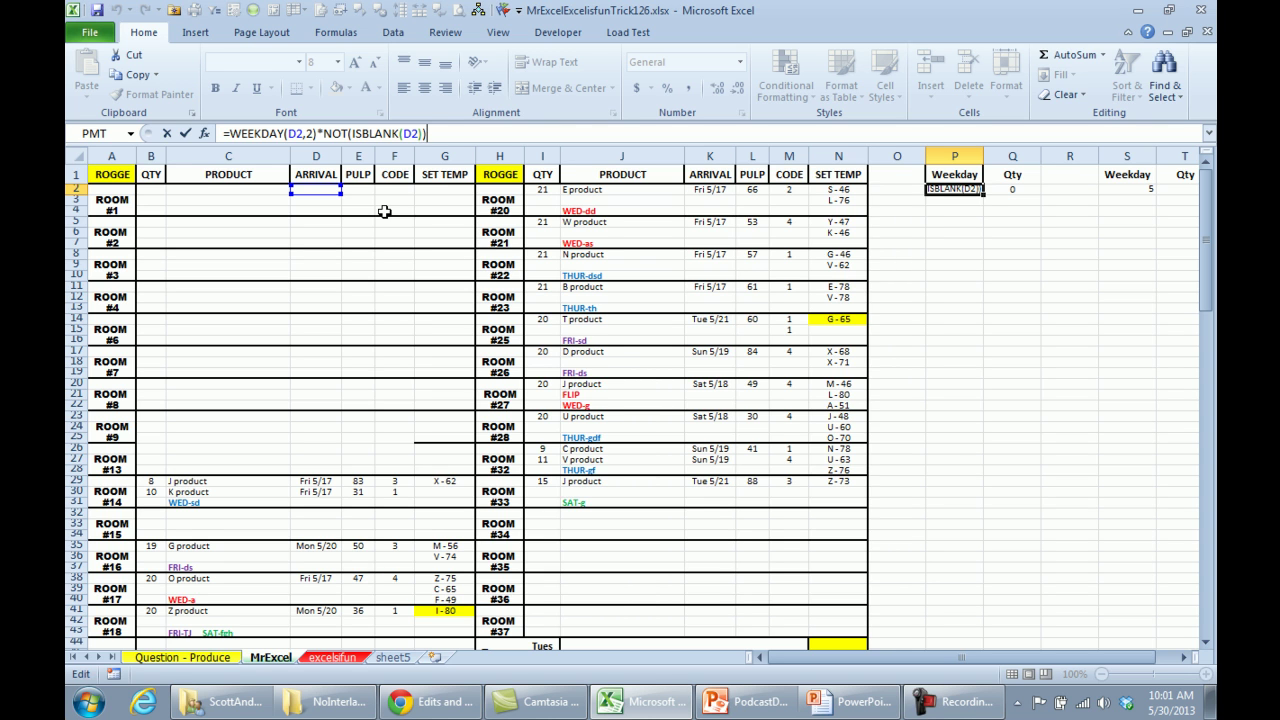
key("Tab")
key("Left")
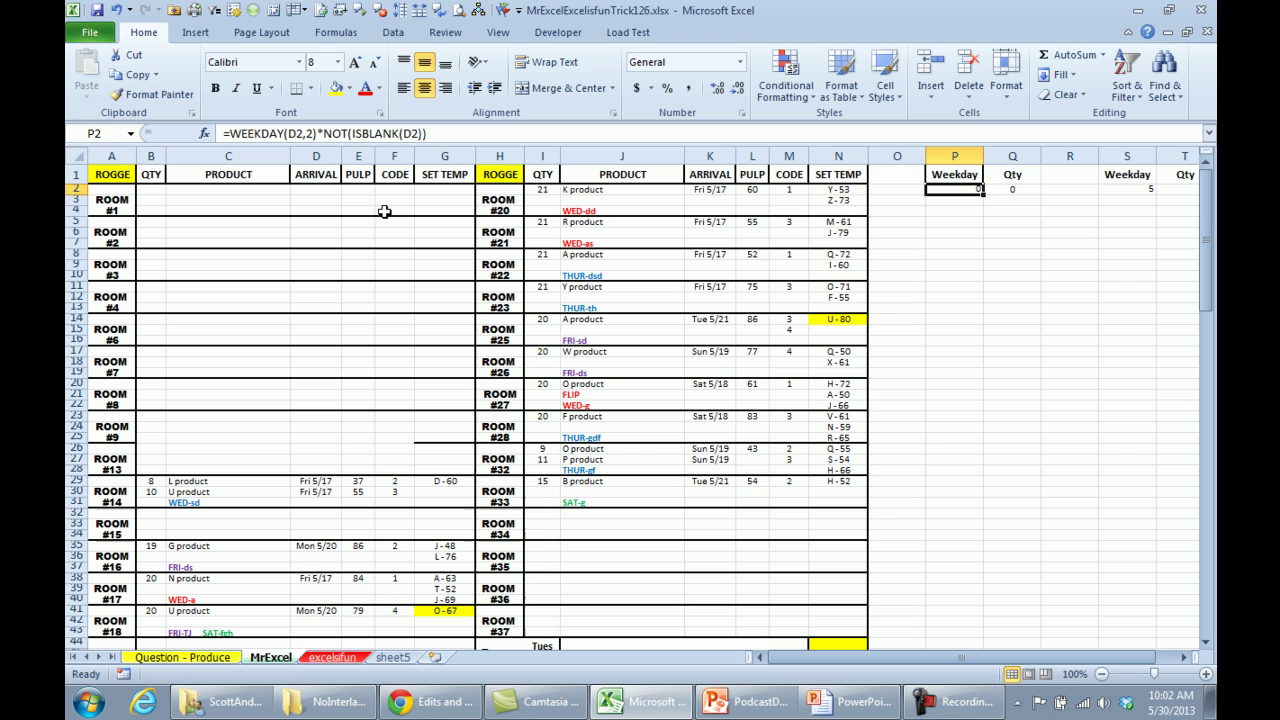
Step: Copy the Weekday and Qty helper formulas in P2:Q2 down through row 46
key("shift+Right")
key("ctrl+c")
key("shift+Down")
key("shift+Down")
key("shift+Down")
key("shift+Down")
key("shift+Down")
key("shift+Down")
key("shift+Down")
key("shift+Down")
key("shift+Down")
key("shift+Down")
key("shift+Down")
key("shift+Down")
key("shift+Down")
key("shift+Down")
key("shift+Down")
key("shift+Down")
key("shift+Down")
key("shift+Down")
key("shift+Down")
key("shift+Down")
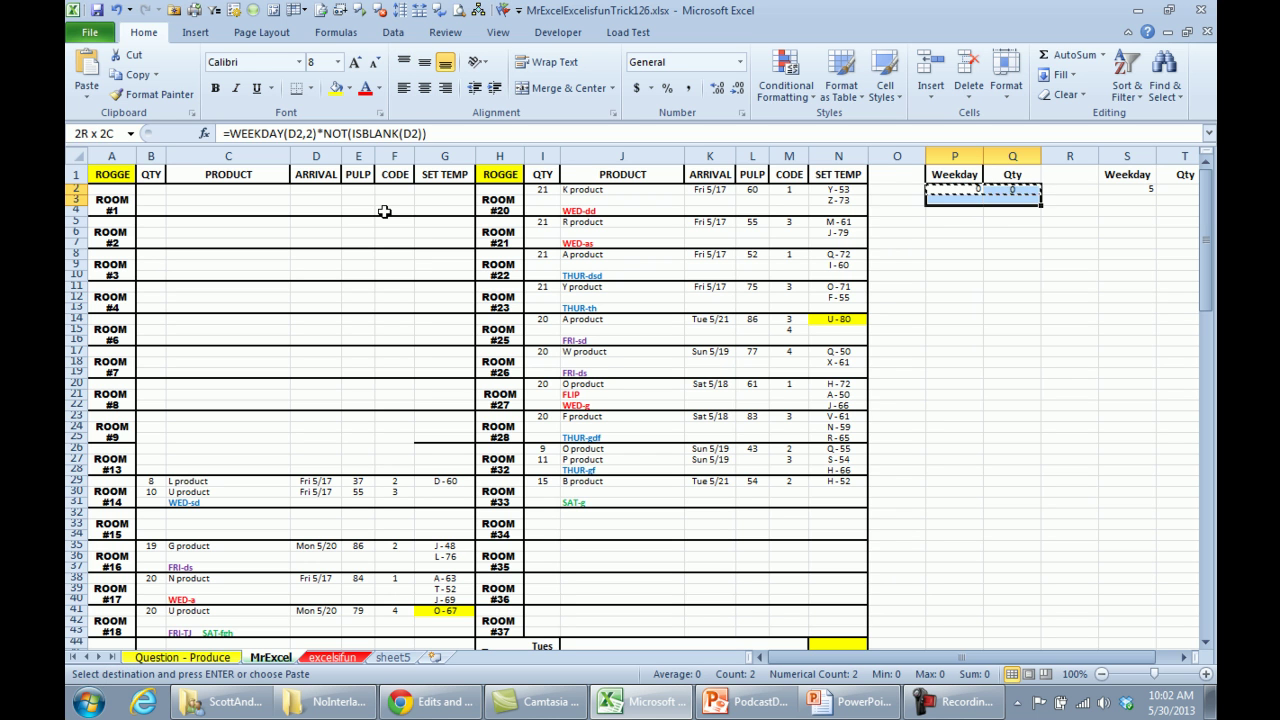
key("shift+Down")
key("shift+Down")
key("shift+Down")
key("shift+Down")
key("shift+Down")
key("shift+Down")
key("shift+Down")
key("shift+Down")
key("shift+Down")
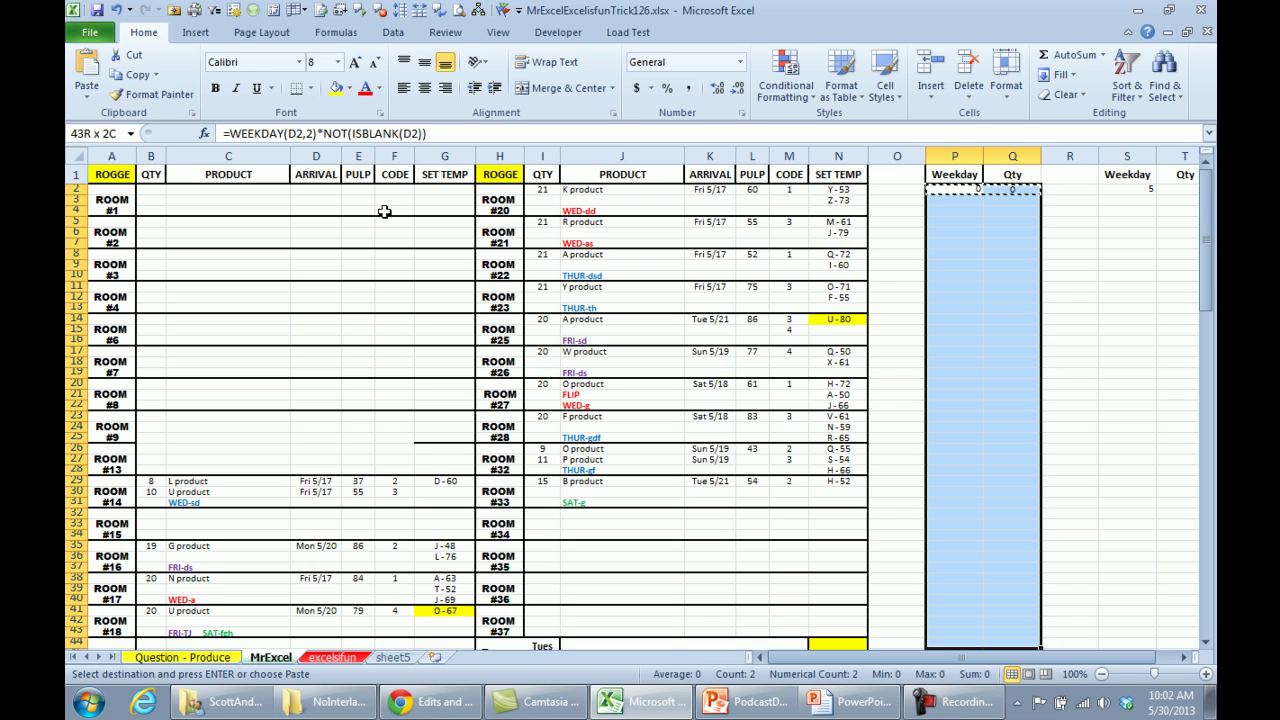
key("shift+Up")
key("shift+Up")
key("shift+Up")
key("shift+Up")
key("shift+Up")
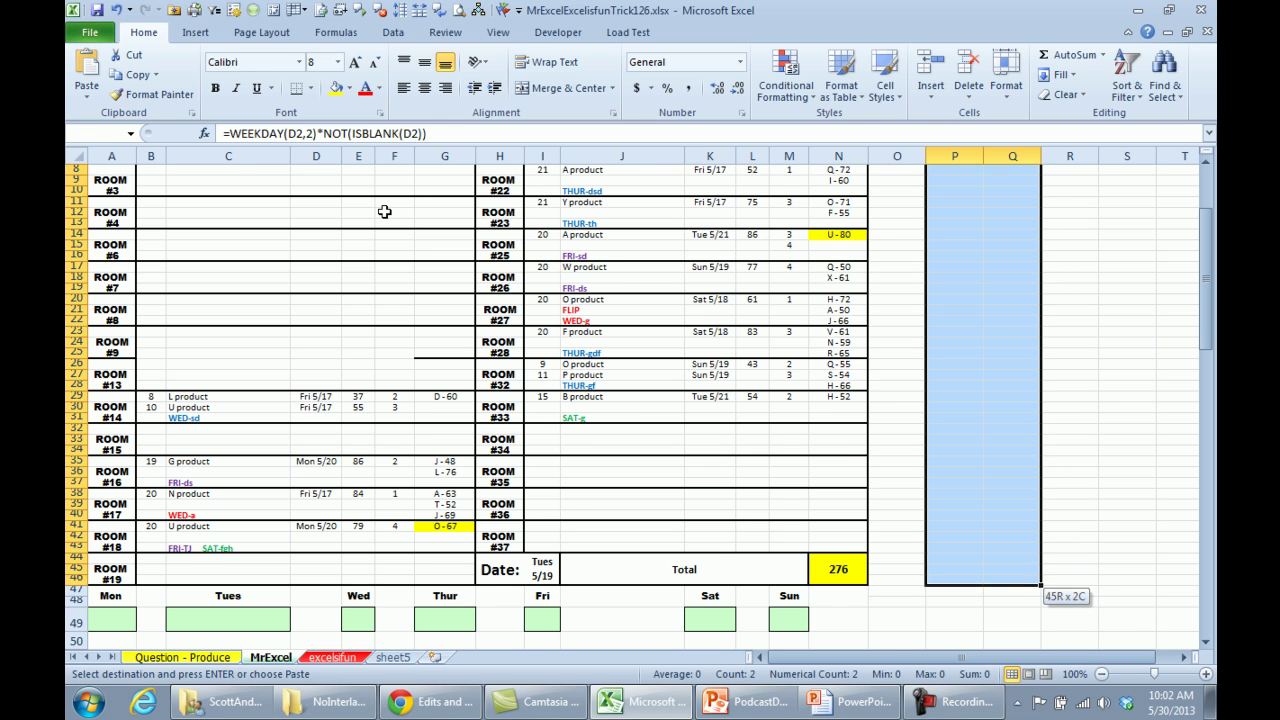
key("ctrl+v")
key("Up")
key("Down")
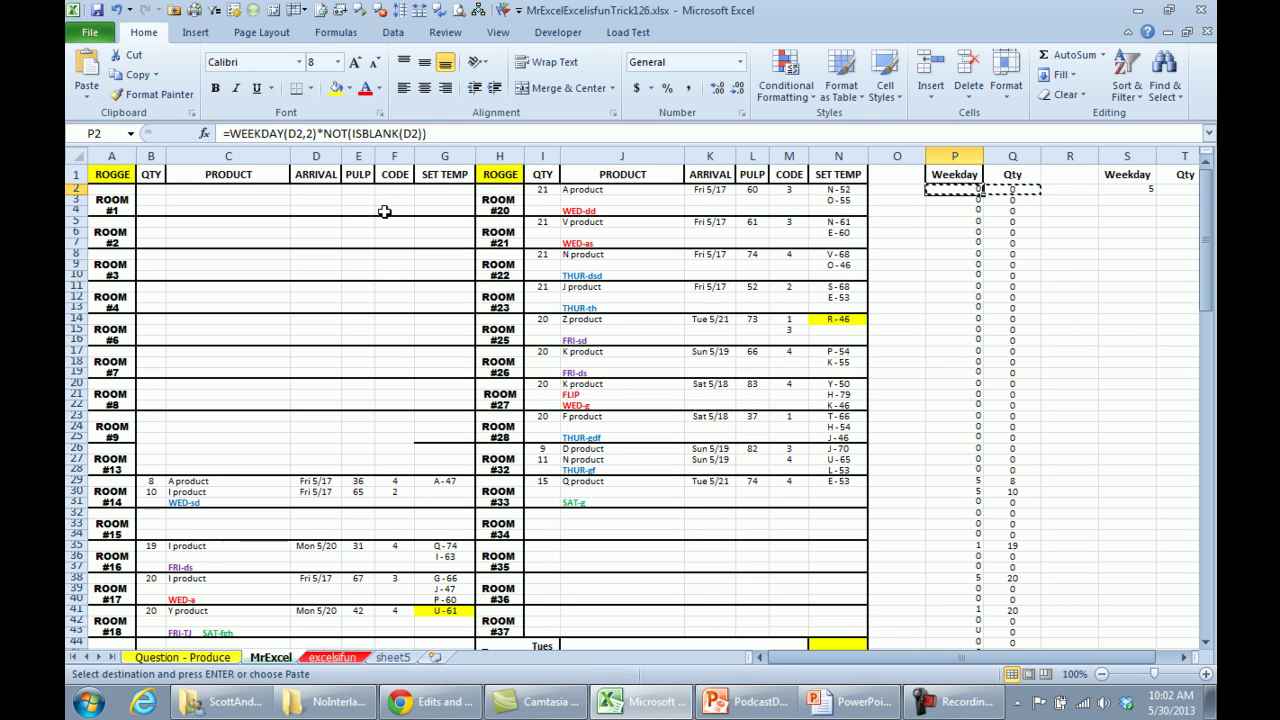
Step: Paste the Weekday formula into S2 and repoint it to read =WEEKDAY(K2,2)*NOT(ISBLANK(K2))
key("Right")
key("Right")
key("Right")
key("Right")
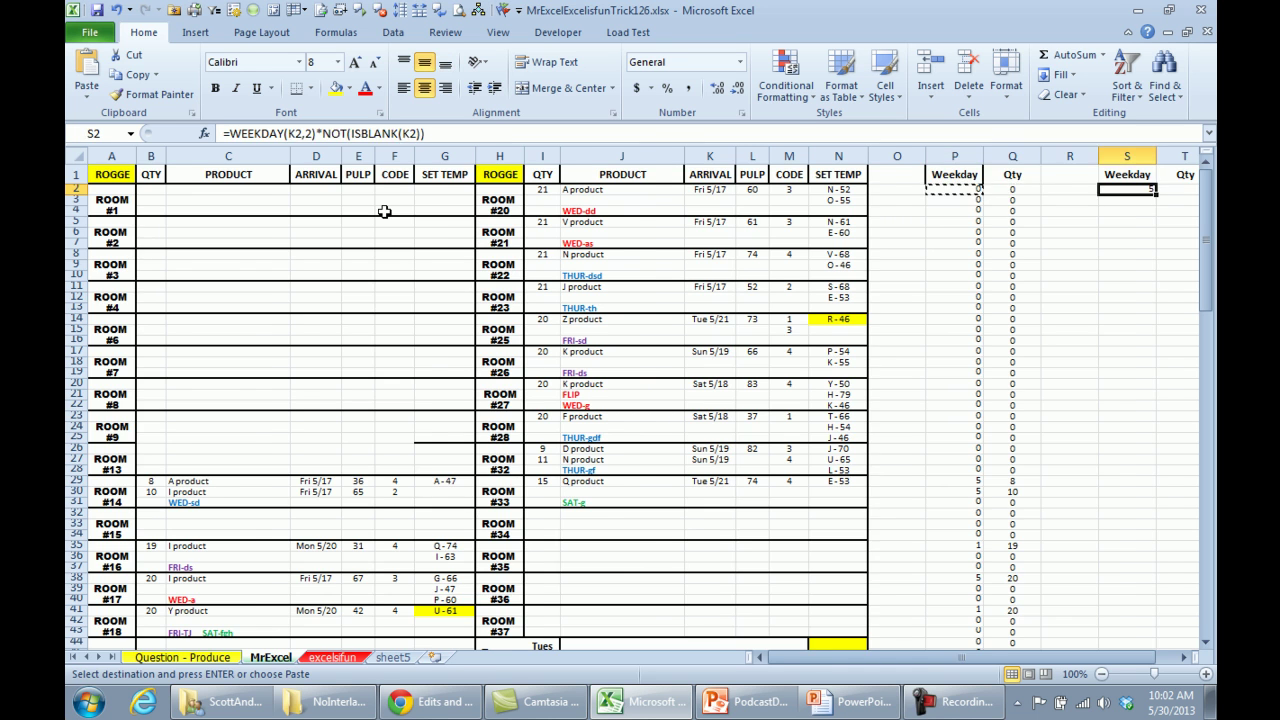
key("Left")
key("ctrl+v")
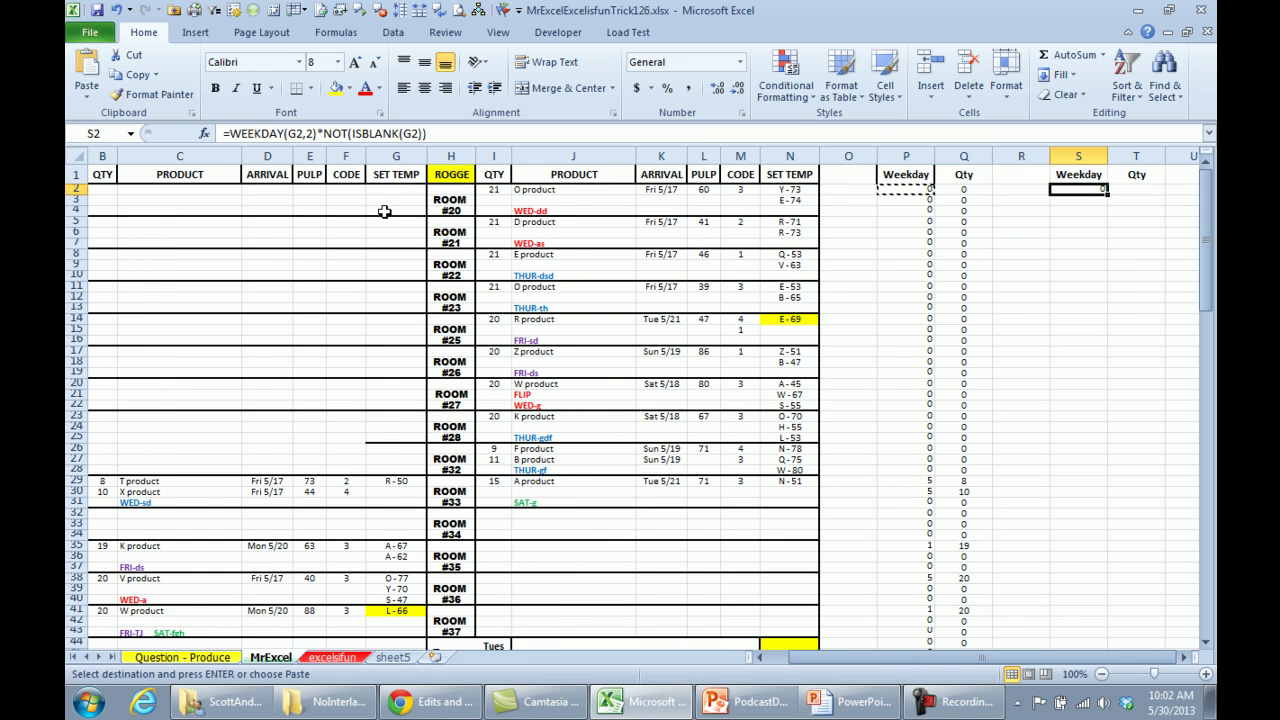
key("F2")
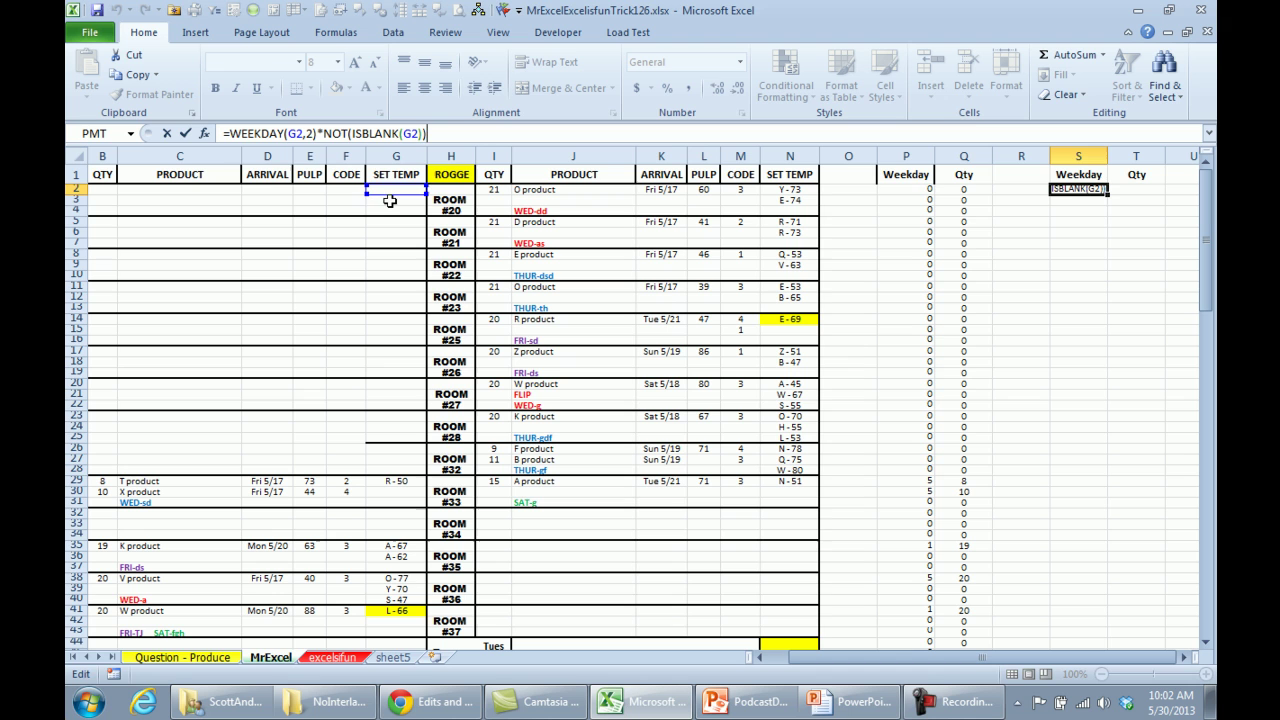
left_click_drag(391, 200, 645, 196)
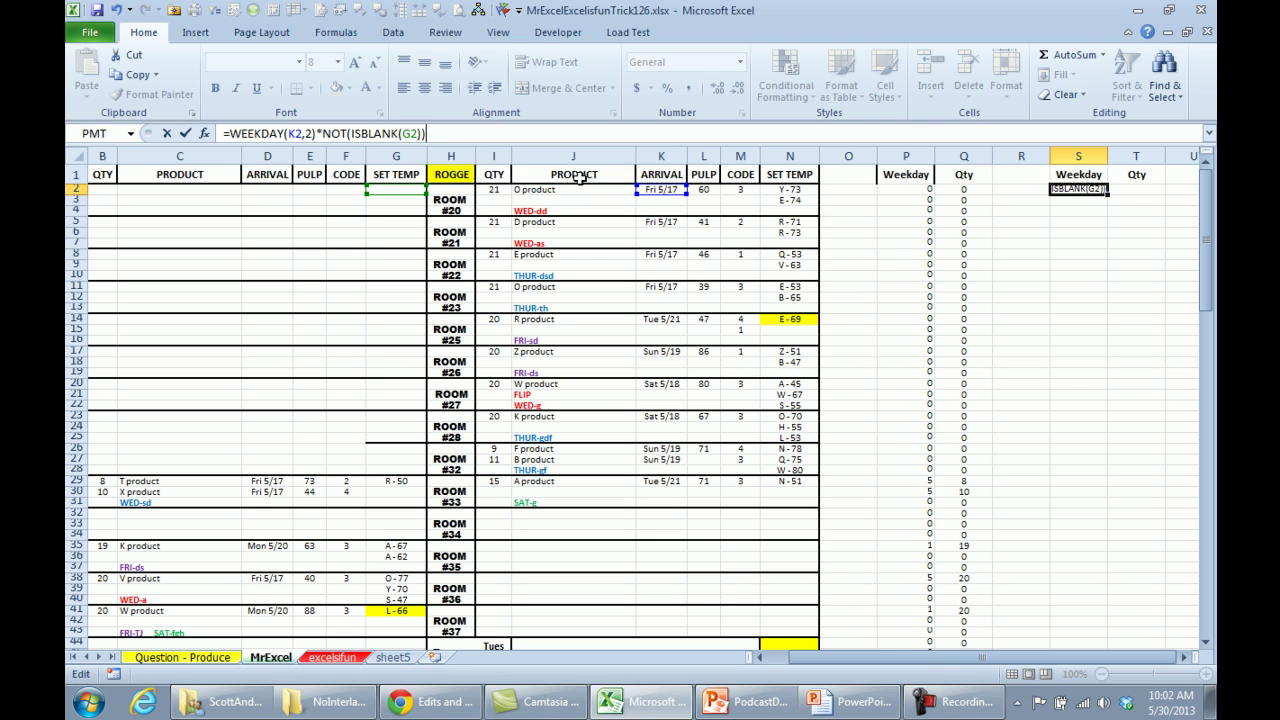
left_click(407, 133)
type("K2")
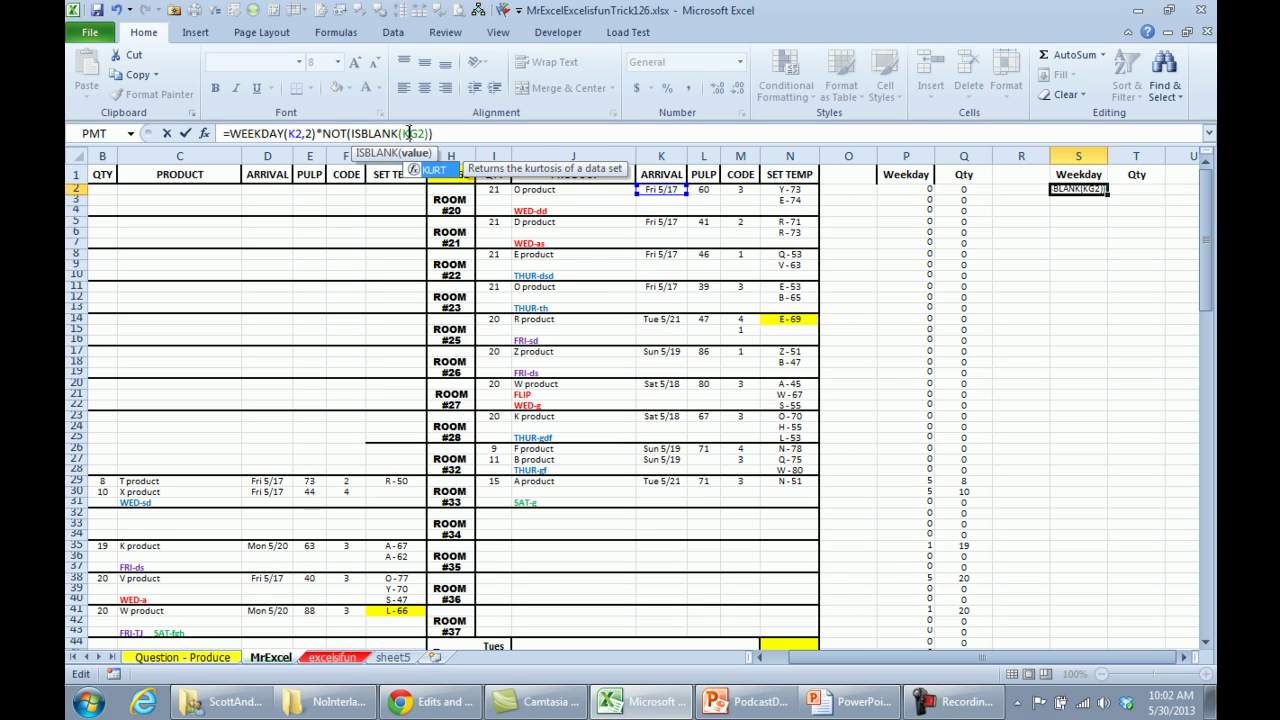
key("ctrl+Return")
Step: Enter the formula =I2 in T2 under the second Qty heading
key("Right")
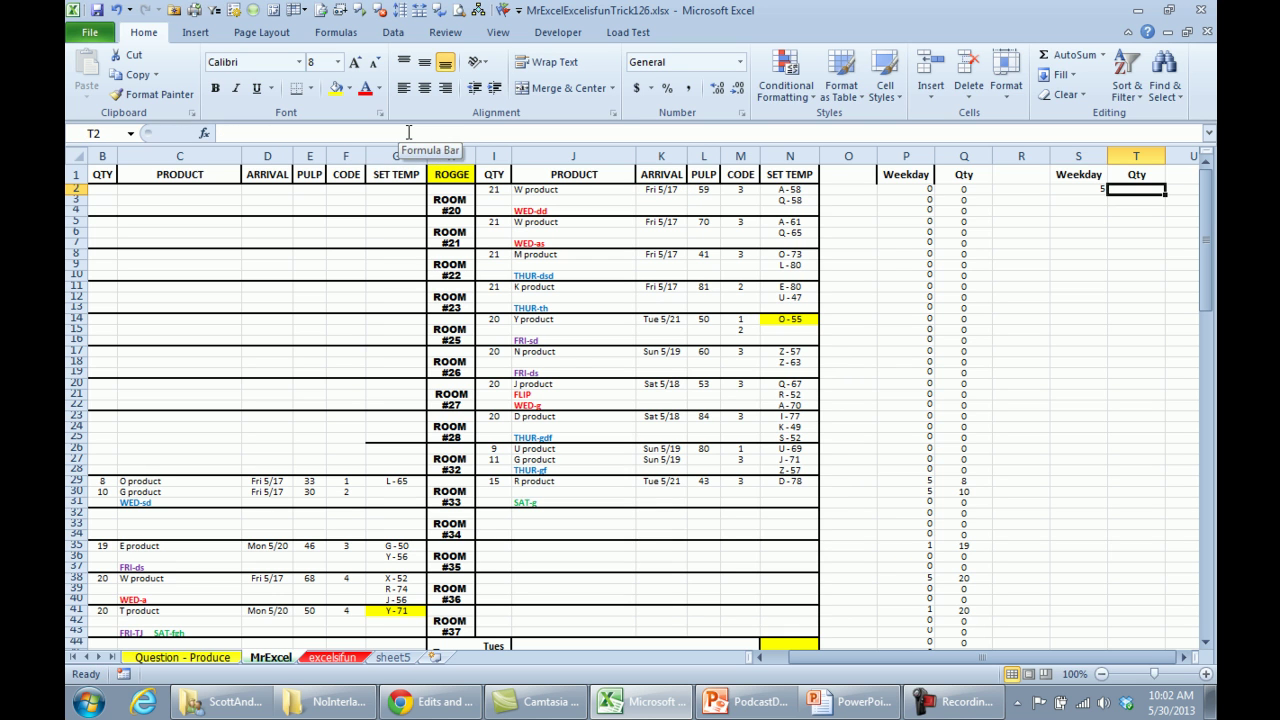
type("=")
key("Left")
key("Left")
key("Left")
key("Left")
key("Left")
key("Left")
key("Left")
key("Left")
key("Left")
key("Left")
key("Left")
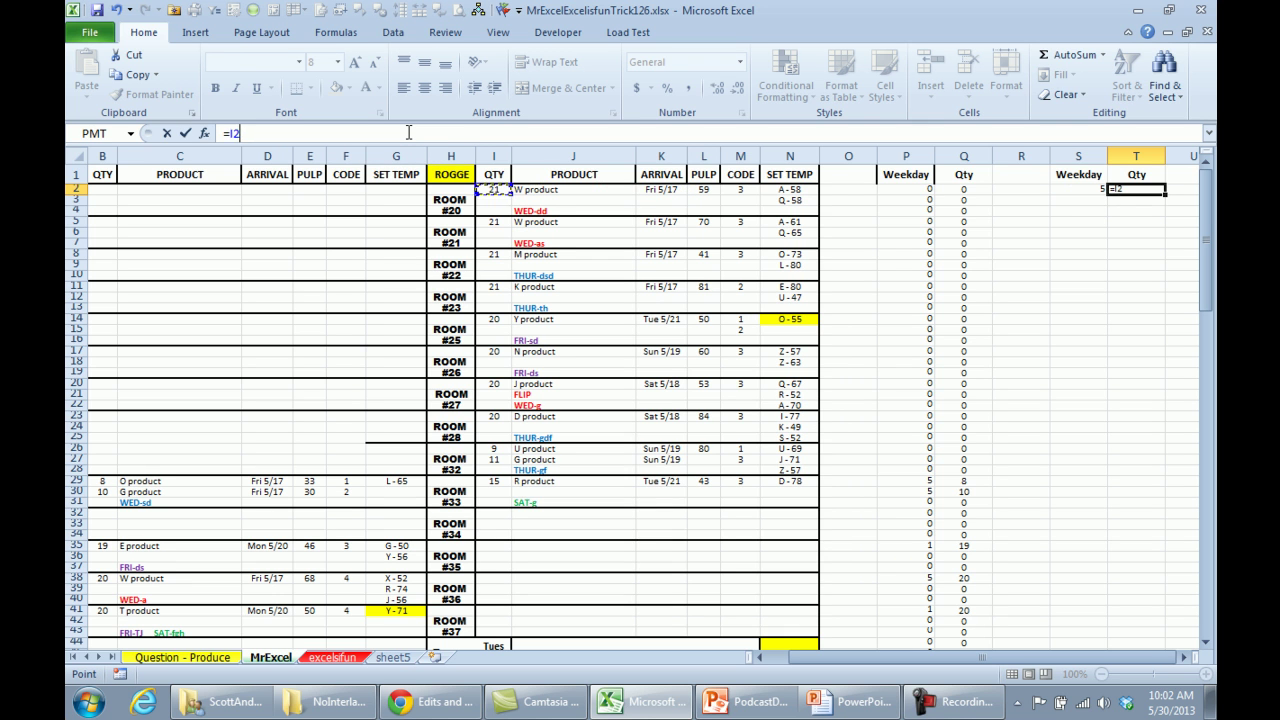
key("Return")
Step: Copy the second pair of Weekday and Qty formulas in S2:T2 down through row 43
key("Up")
key("Left")
key("shift+Right")
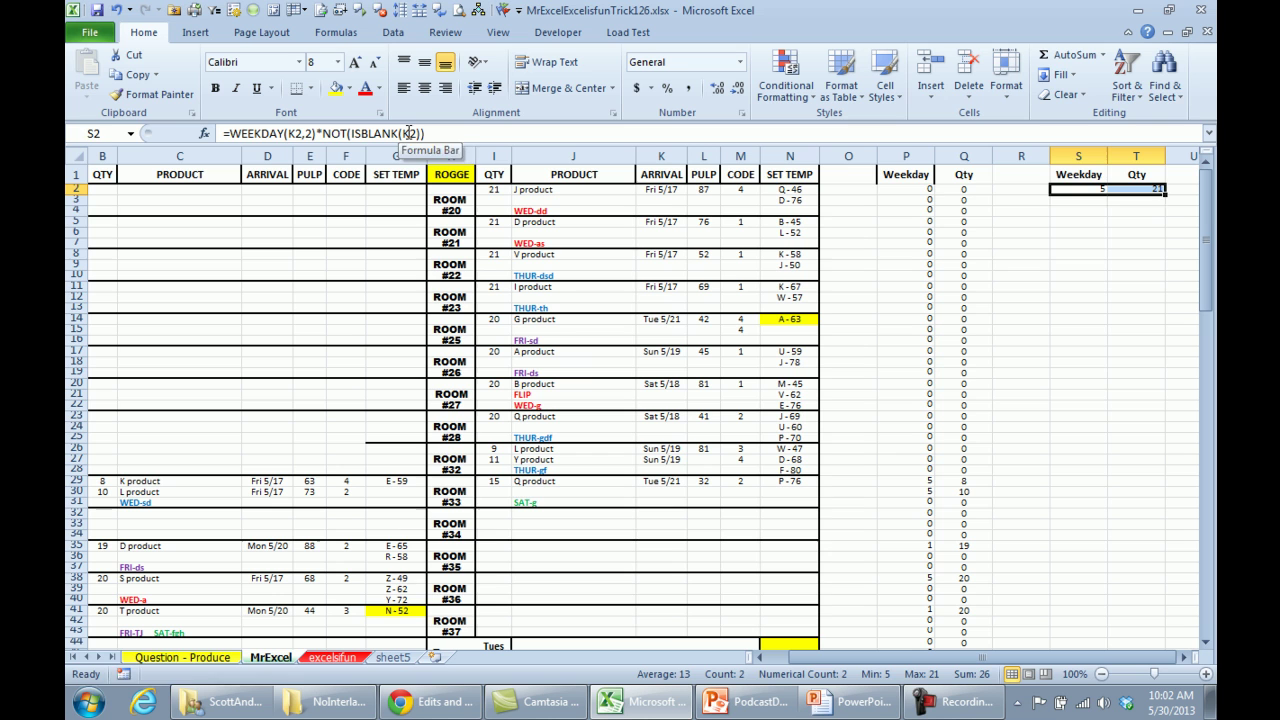
key("ctrl+c")
key("shift+Down")
key("shift+Down")
key("shift+Down")
key("shift+Down")
key("shift+Down")
key("shift+Down")
key("shift+Down")
key("shift+Down")
key("shift+Down")
key("shift+Down")
key("shift+Down")
key("shift+Down")
key("shift+Down")
key("shift+Down")
key("shift+Down")
key("shift+Down")
key("shift+Down")
key("shift+Down")
key("shift+Down")
key("shift+Down")
key("shift+Down")
key("shift+Down")
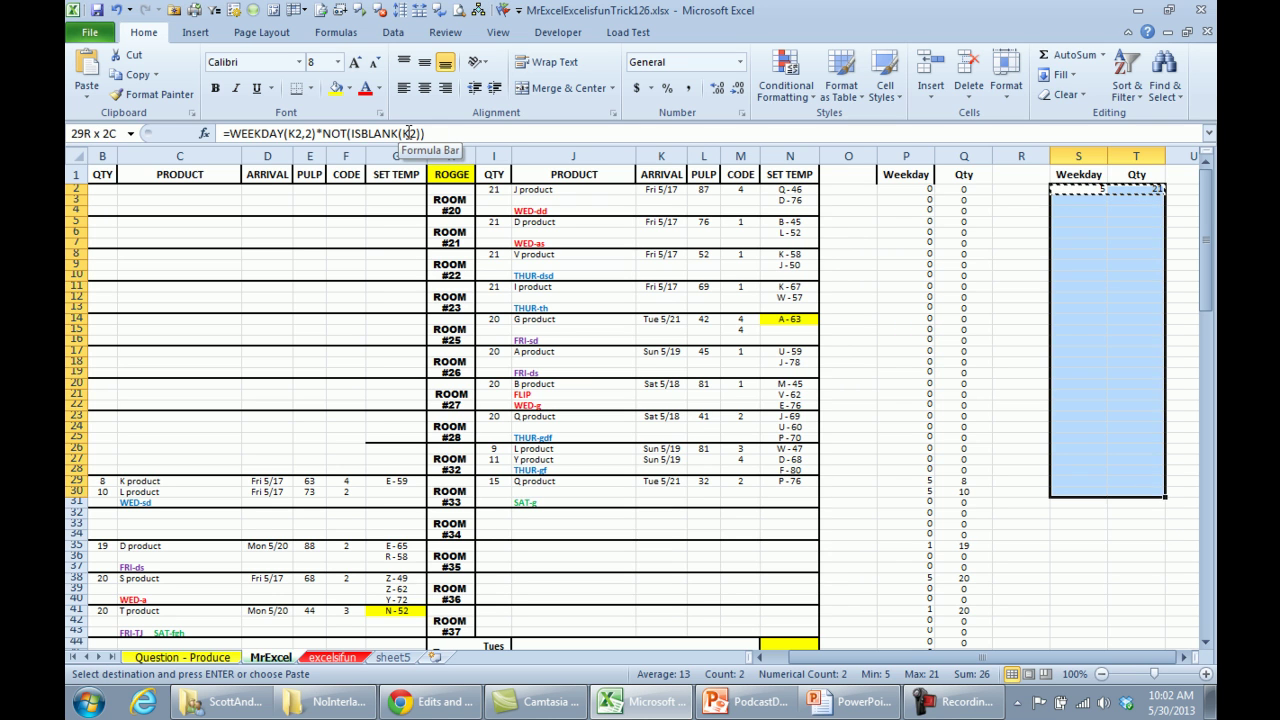
key("shift+Down")
key("shift+Down")
key("shift+Down")
key("shift+Down")
key("shift+Down")
key("shift+Down")
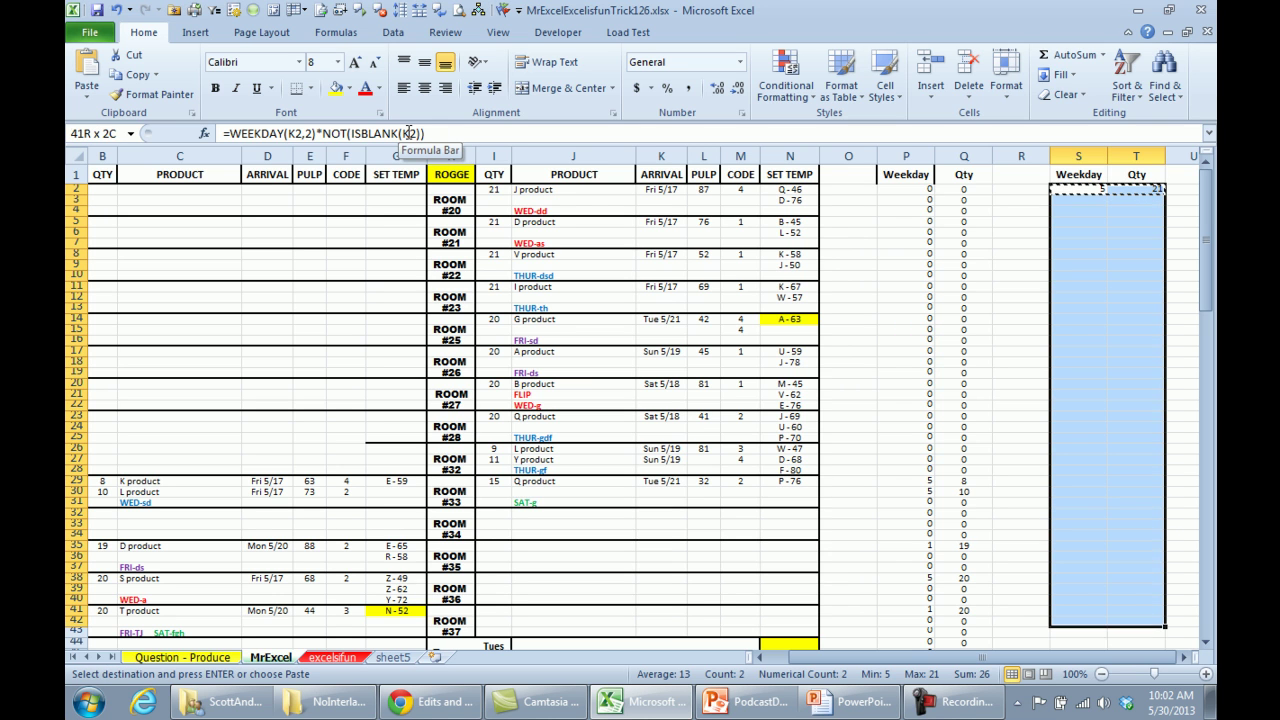
key("Return")
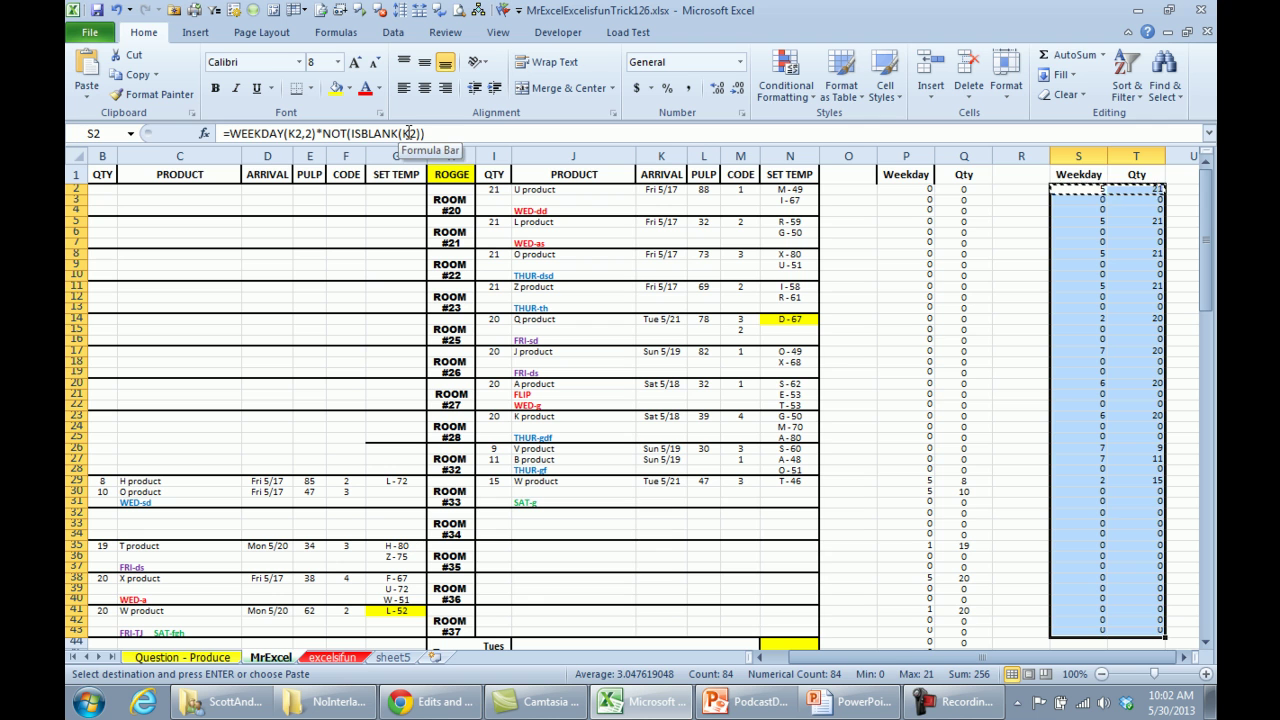
key("Left")
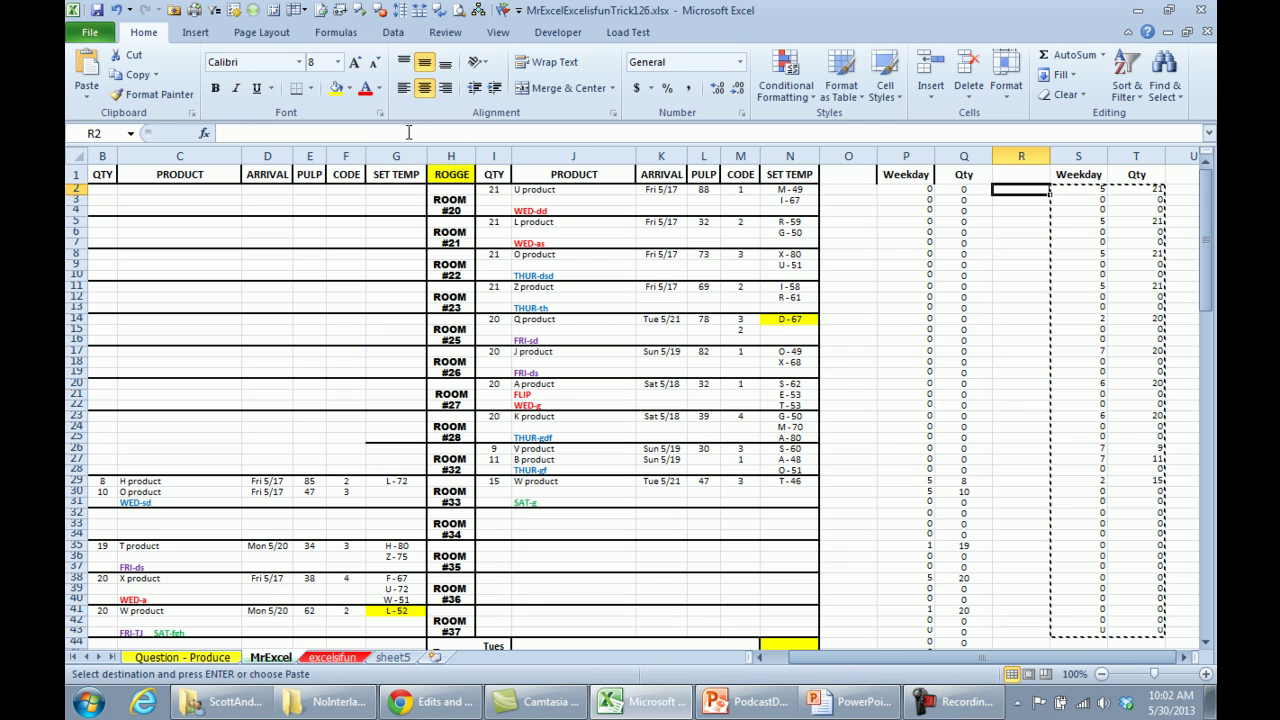
Step: Move the second Weekday and Qty block from S2:T43 to P47, directly beneath the first helper block
key("Left")
key("Left")
key("ctrl+Down")
key("Down")
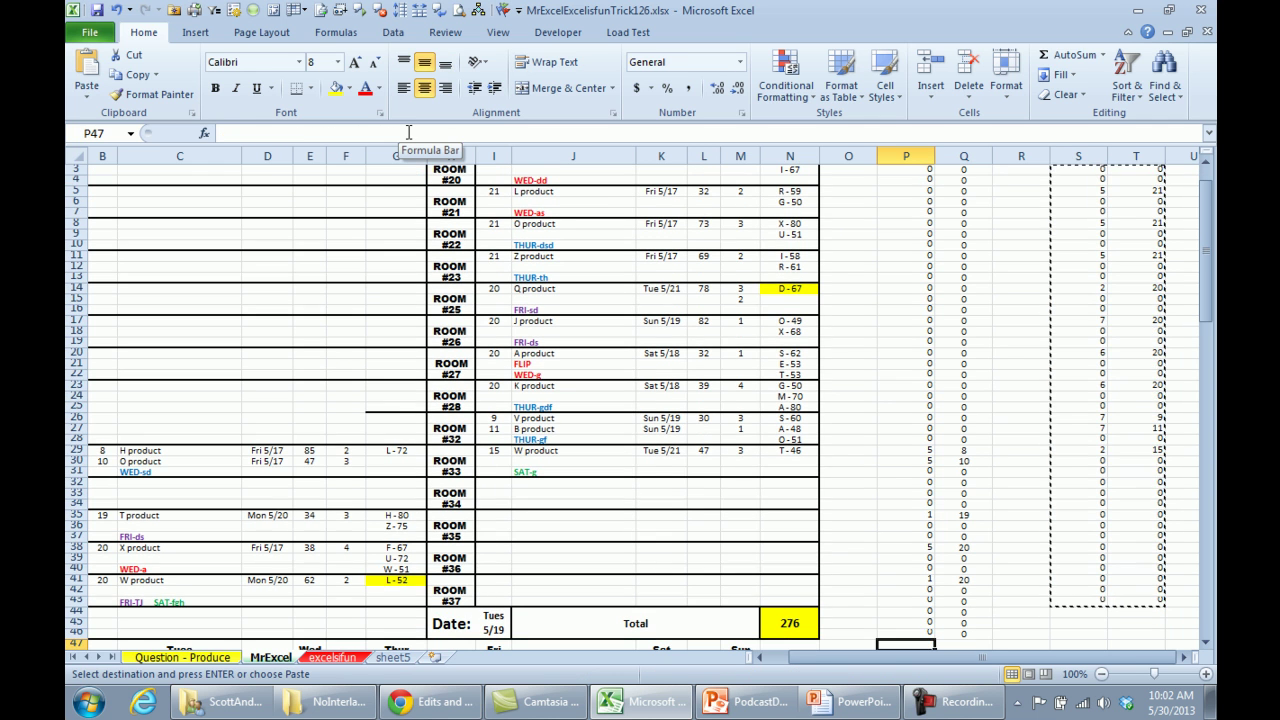
key("Return")
key("Down")
key("Down")
key("Down")
key("Down")
key("Down")
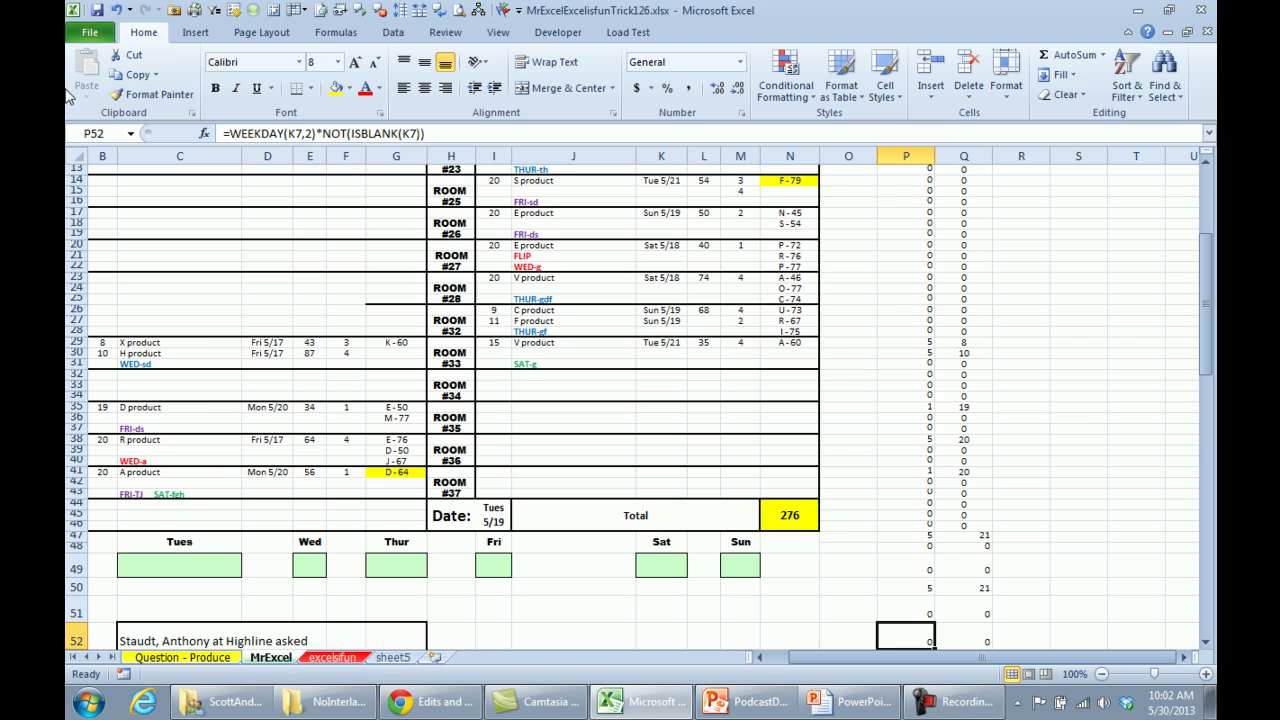
Step: Enter the weekday numbers 1, 2, 3 and 4 in row 50 beneath the Mon, Tues, Wed and Thur total boxes
left_click(182, 564)
key("Home")
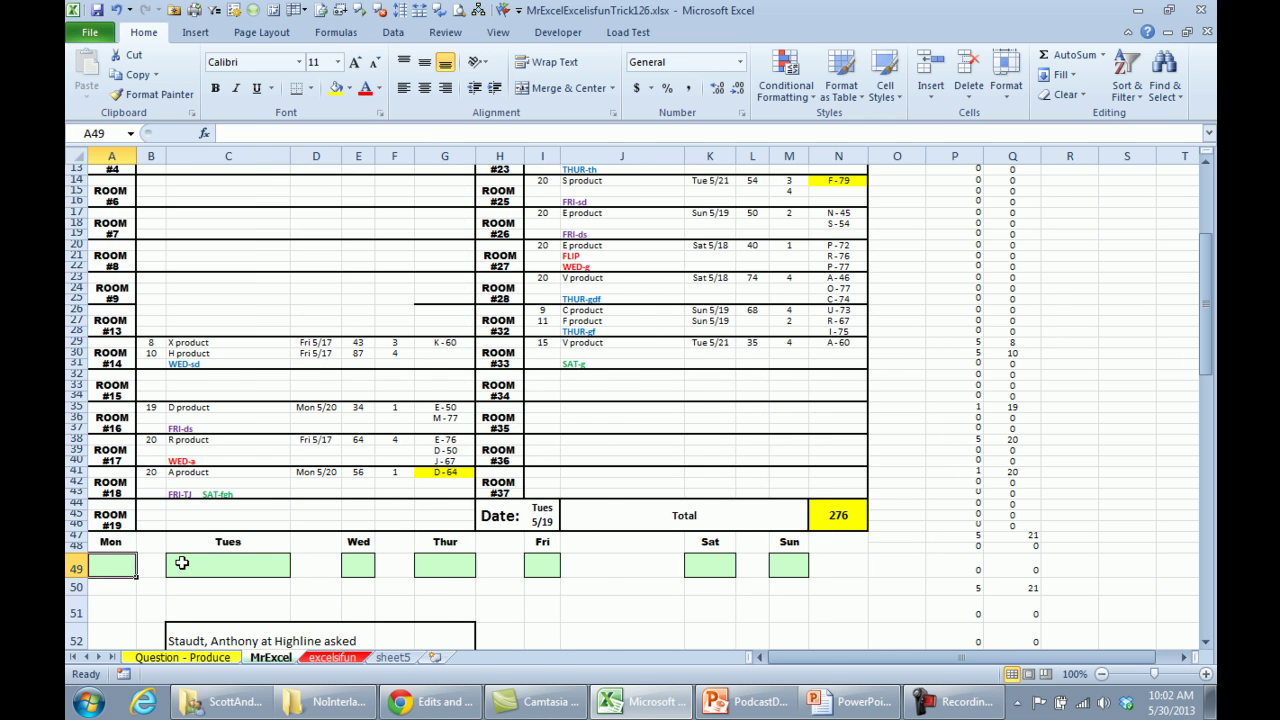
key("Down")
type("1")
key("Tab")
key("Tab")
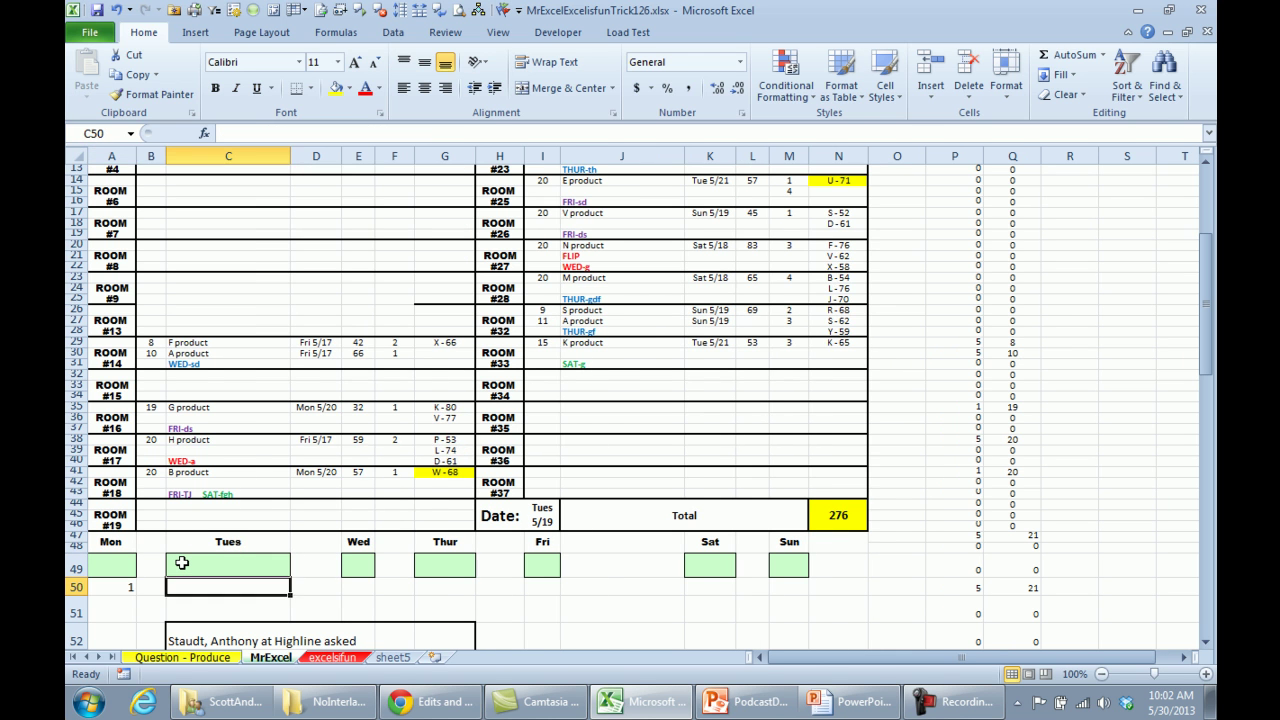
type("2")
key("Tab")
key("Tab")
type("3")
key("Tab")
key("Tab")
type("4")
key("Tab")
key("Tab")
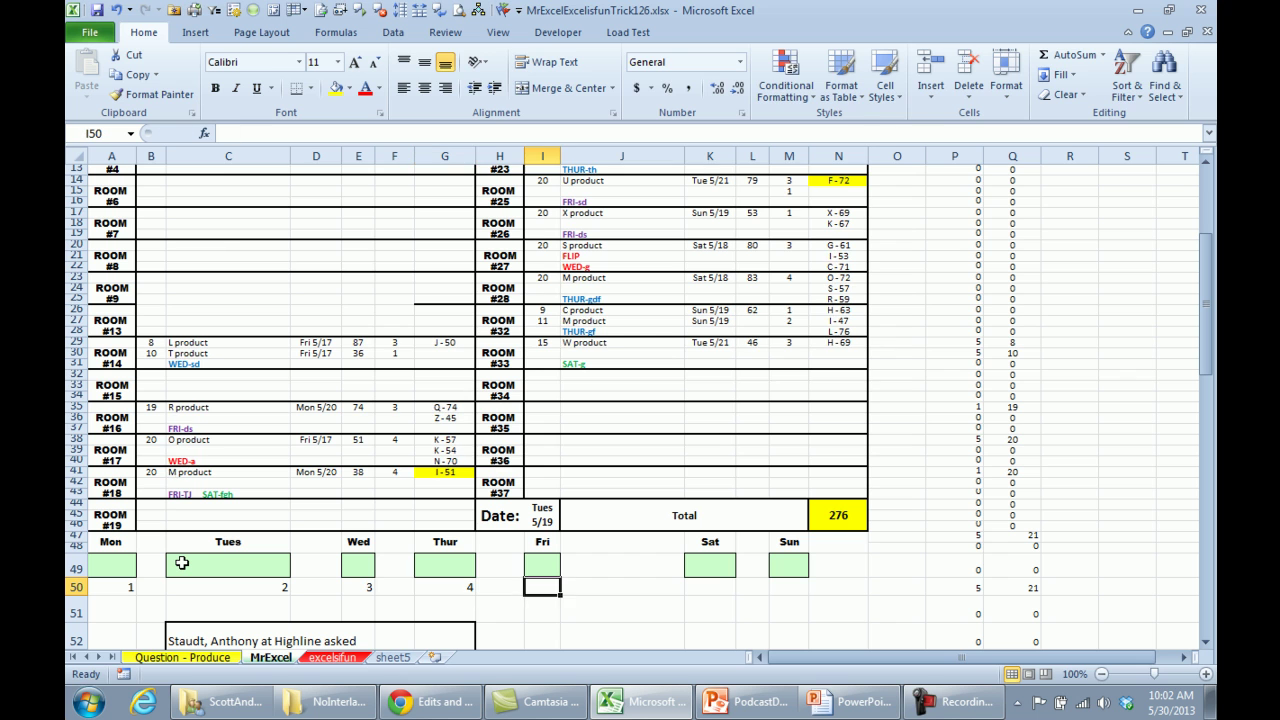
Step: Enter the weekday numbers 5, 6 and 7 in row 50 beneath the Fri, Sat and Sun total boxes
type("5")
key("Tab")
key("Tab")
type("6")
key("Tab")
key("Tab")
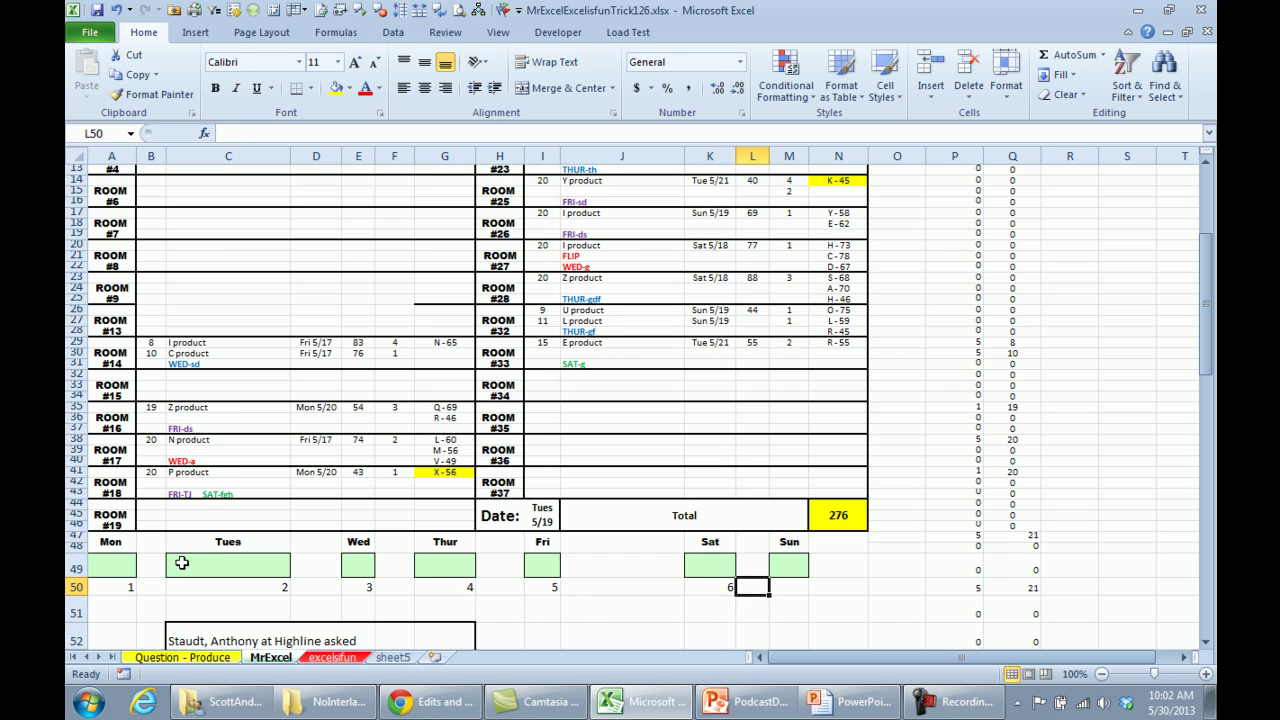
type("7")
key("shift+Tab")
Step: Start a SUMIF formula in the Mon total cell A49 with the absolute range $P$2:$P$88 and criteria cell A50
key("shift+Tab")
key("shift+Tab")
key("shift+Tab")
key("shift+Tab")
key("shift+Tab")
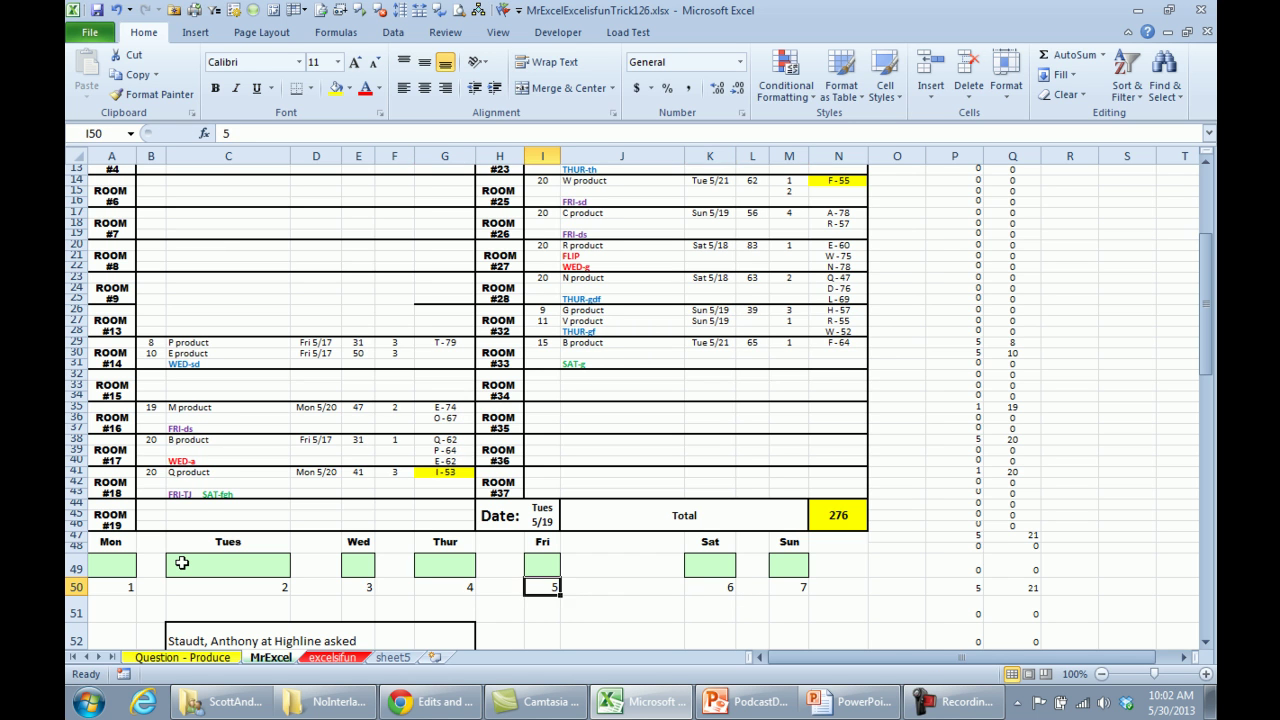
key("Up")
key("shift+Tab")
key("shift+Tab")
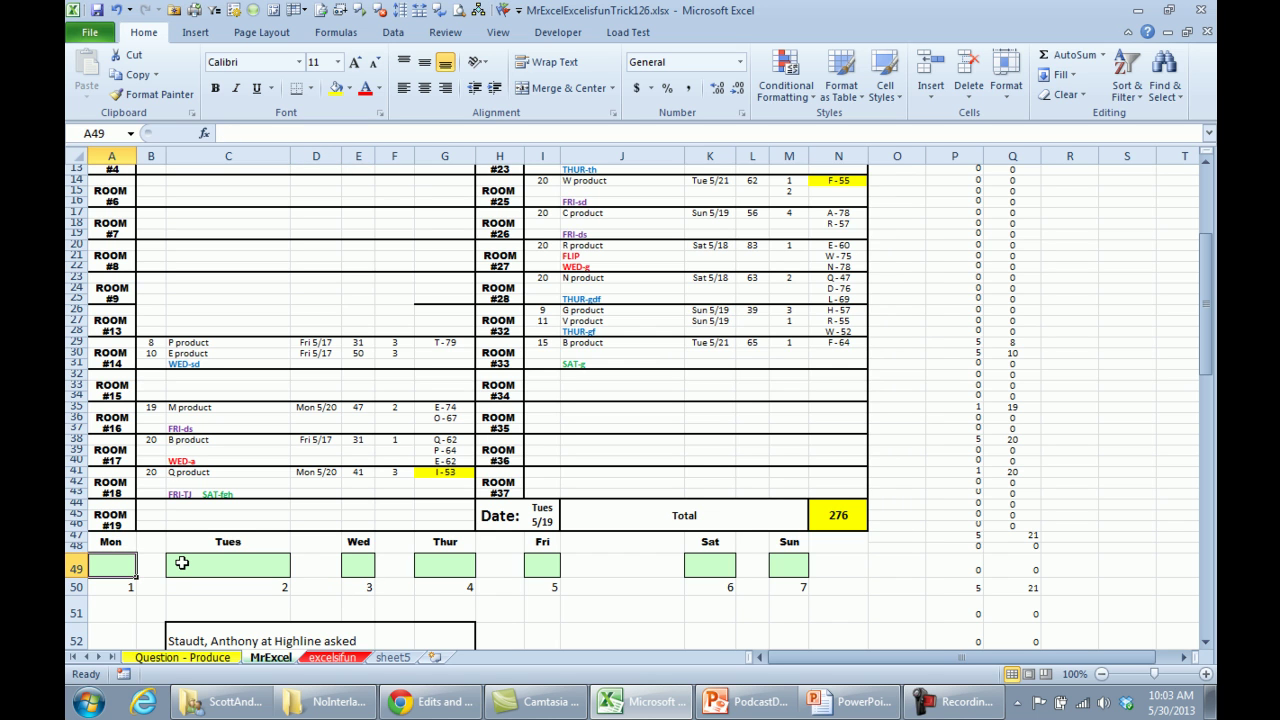
type("=")
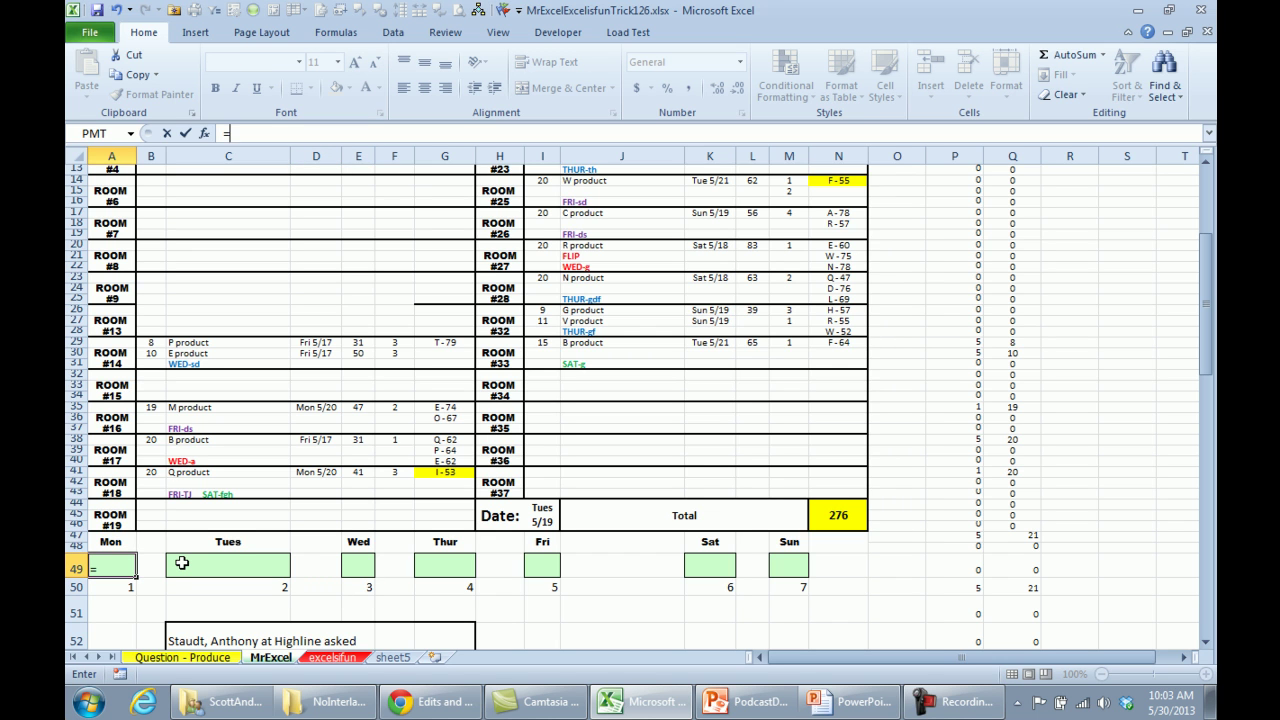
type("SUMIF(")
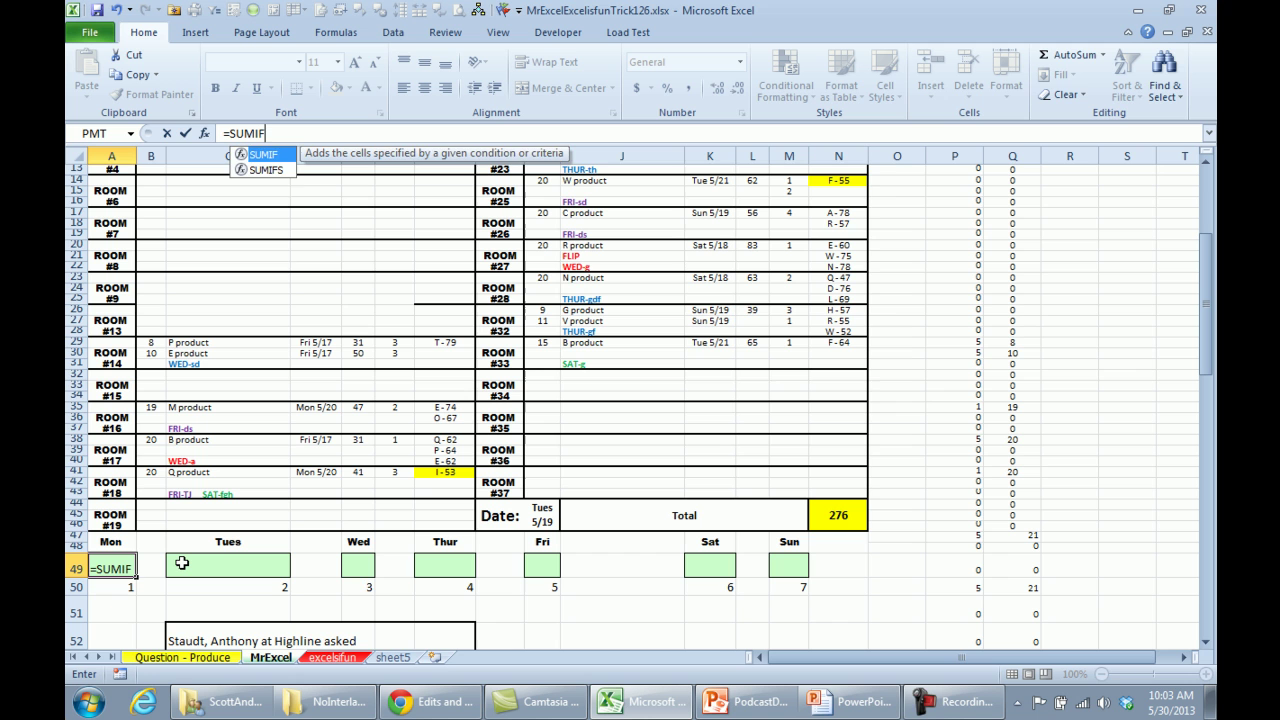
key("Right")
key("Right")
key("Right")
key("Right")
key("Right")
key("Right")
key("Right")
key("Right")
key("Right")
key("Right")
key("Right")
key("Right")
key("Right")
key("Right")
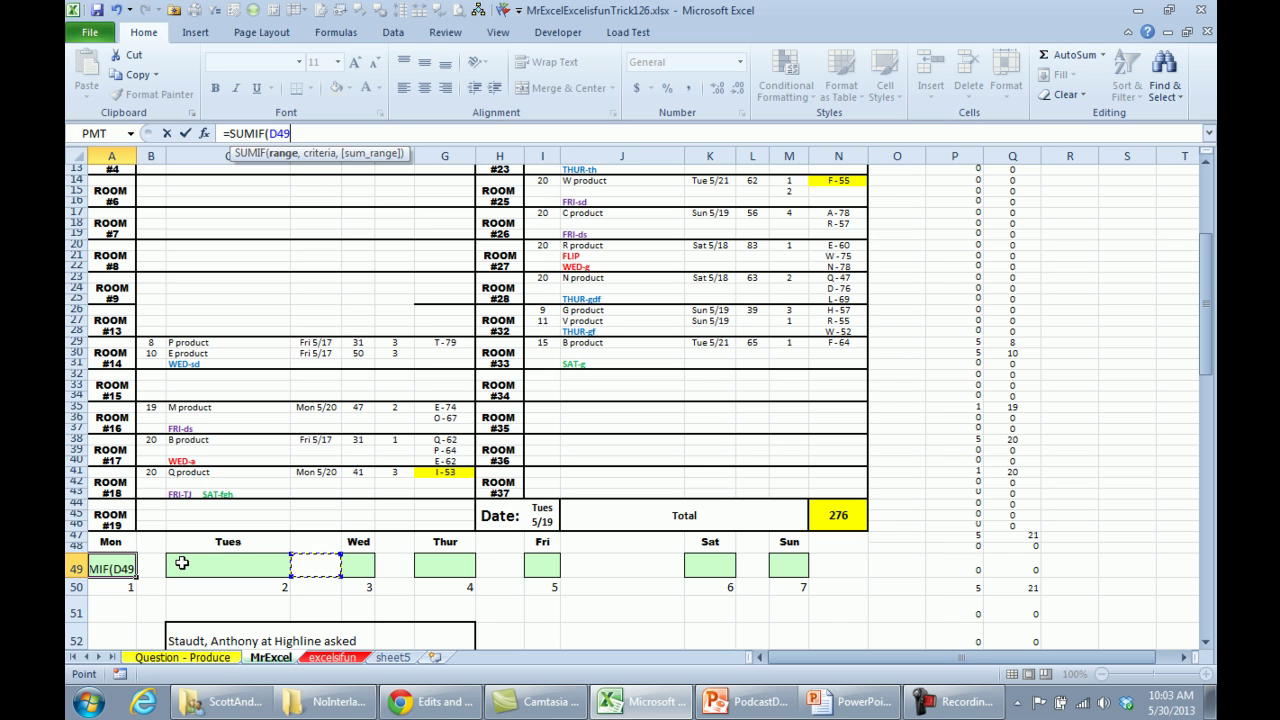
key("Right")
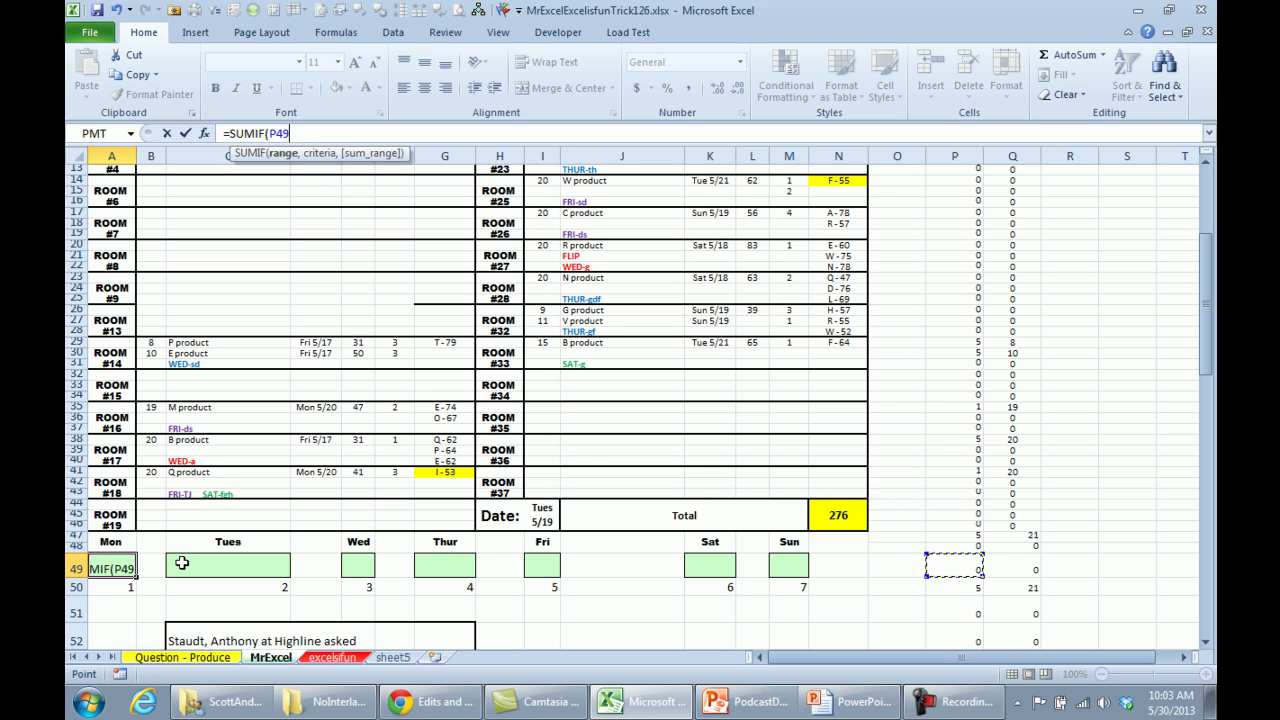
key("ctrl+Up")
key("Down")
key("ctrl+shift+Down")
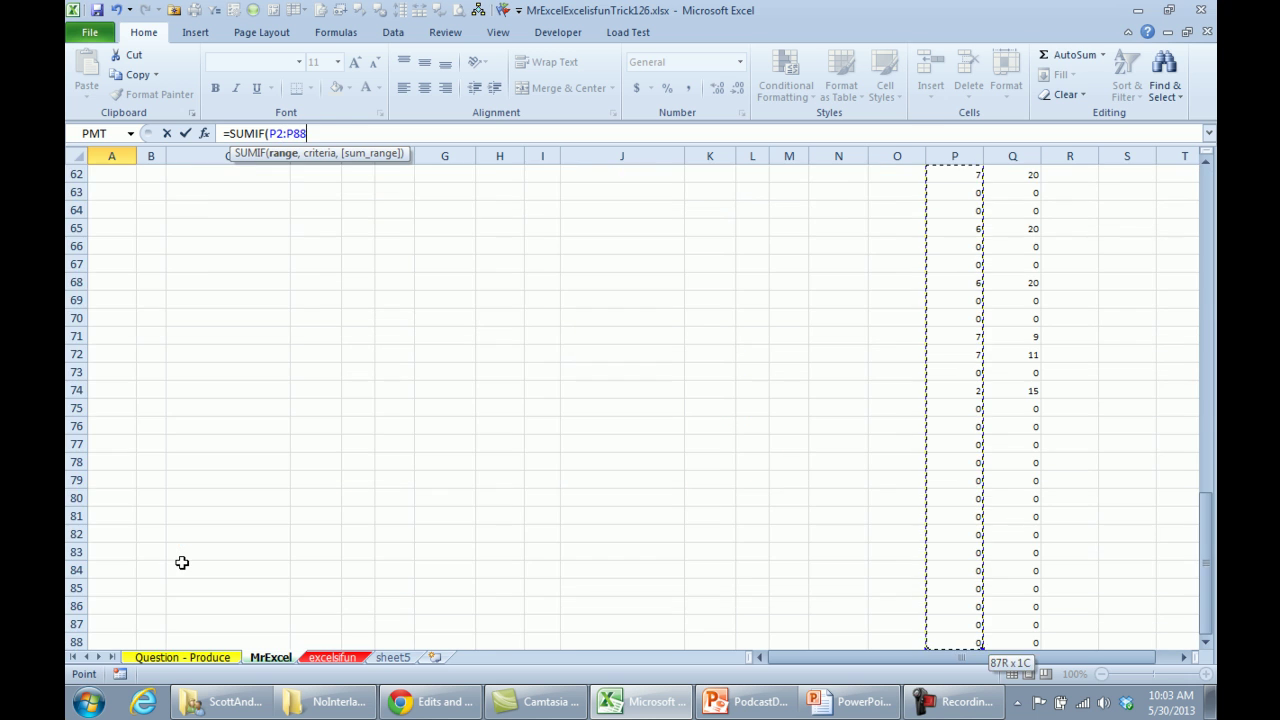
key("F4")
type(",")
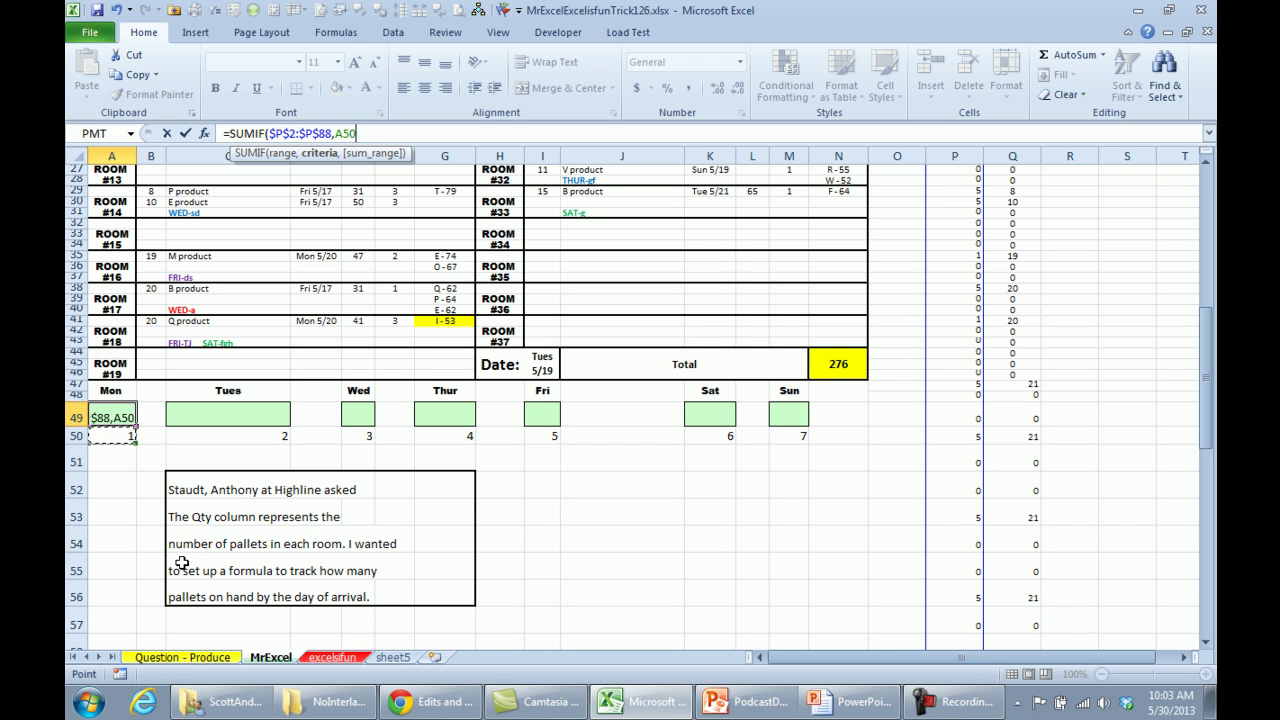
Step: Complete the Mon SUMIF formula with the absolute sum range $Q$2:$Q$88
type(",")
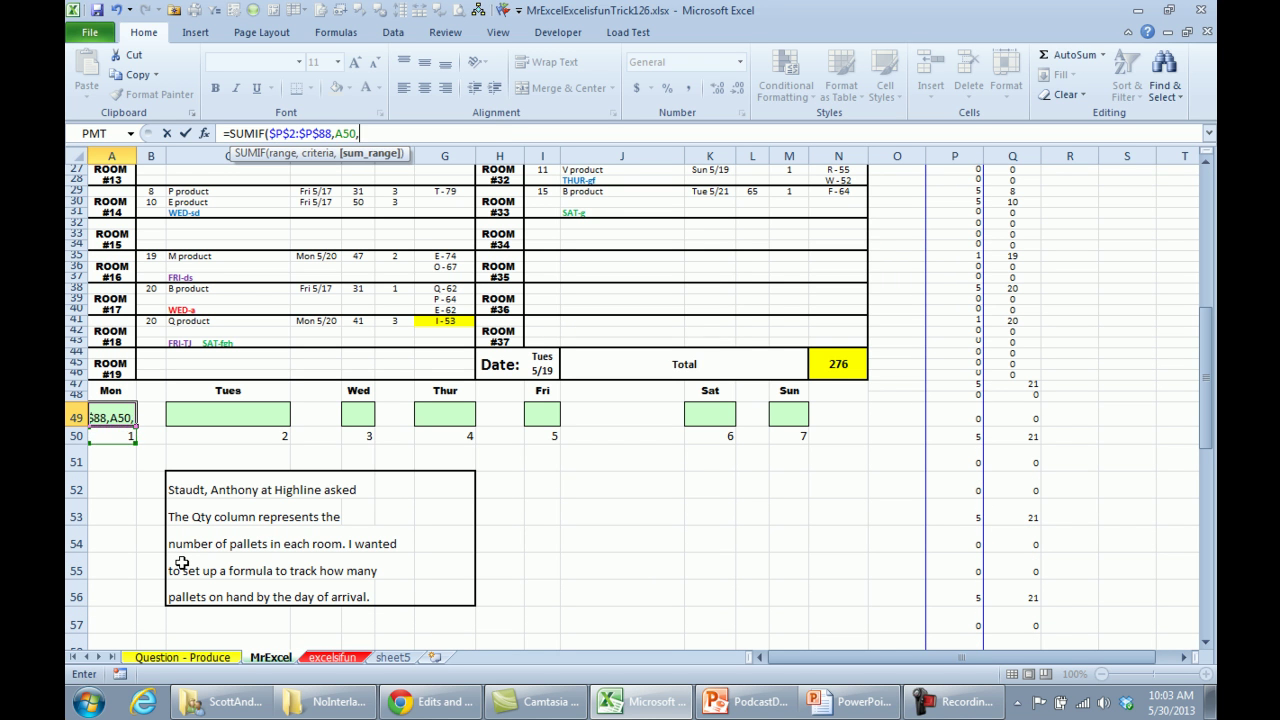
key("Right")
key("Right")
key("Right")
key("Right")
key("Right")
key("Right")
key("Right")
key("Right")
key("Right")
key("Right")
key("Right")
key("Right")
key("Right")
key("Right")
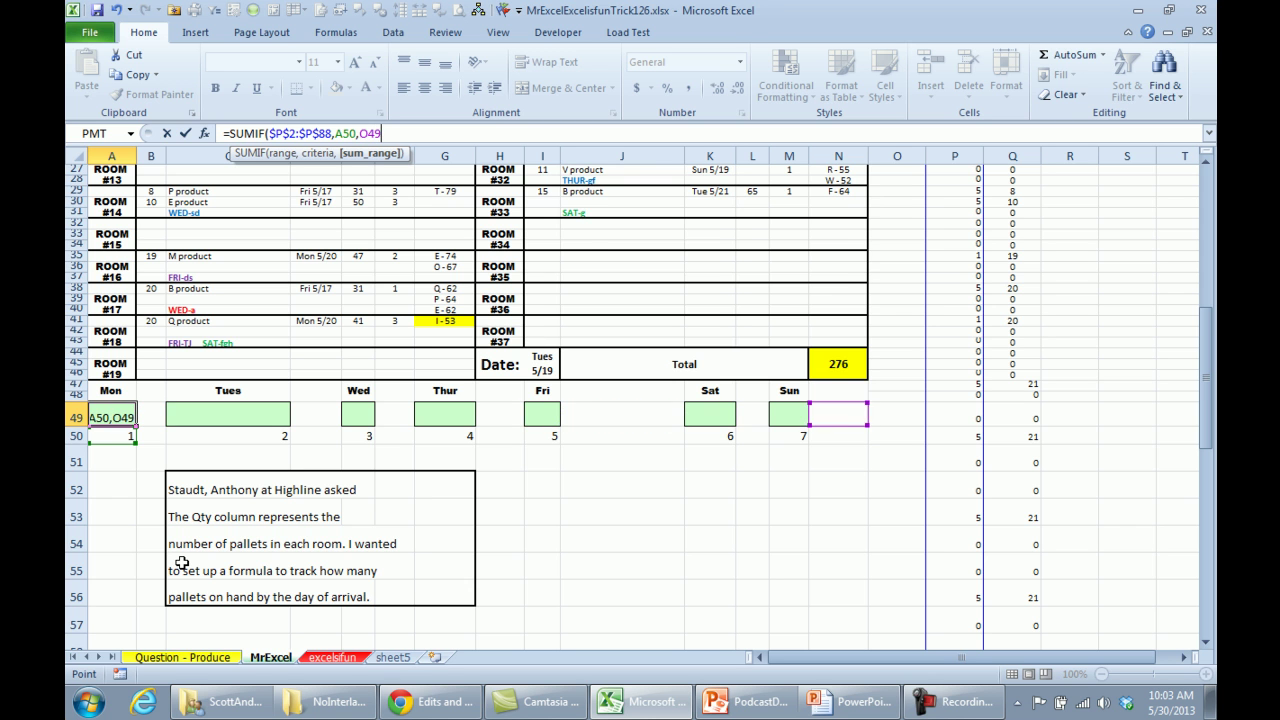
key("ctrl+Up")
key("Down")
key("ctrl+shift+Down")
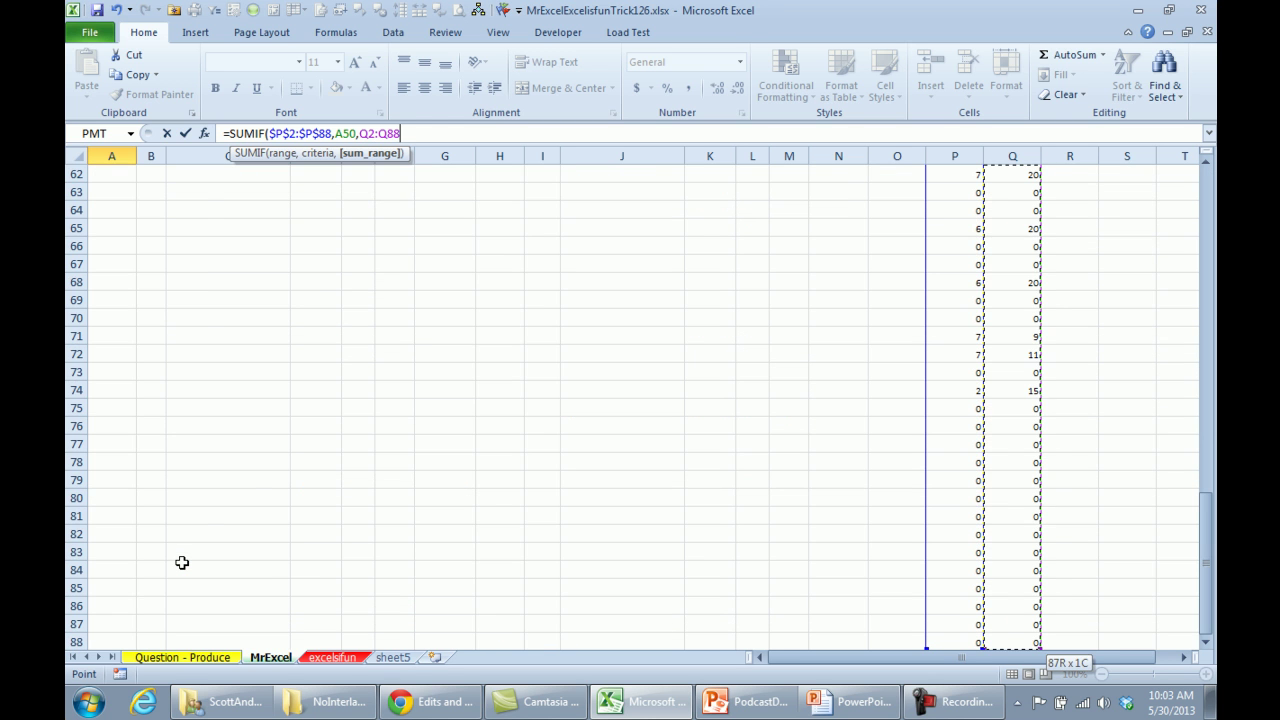
key("F4")
key("Return")
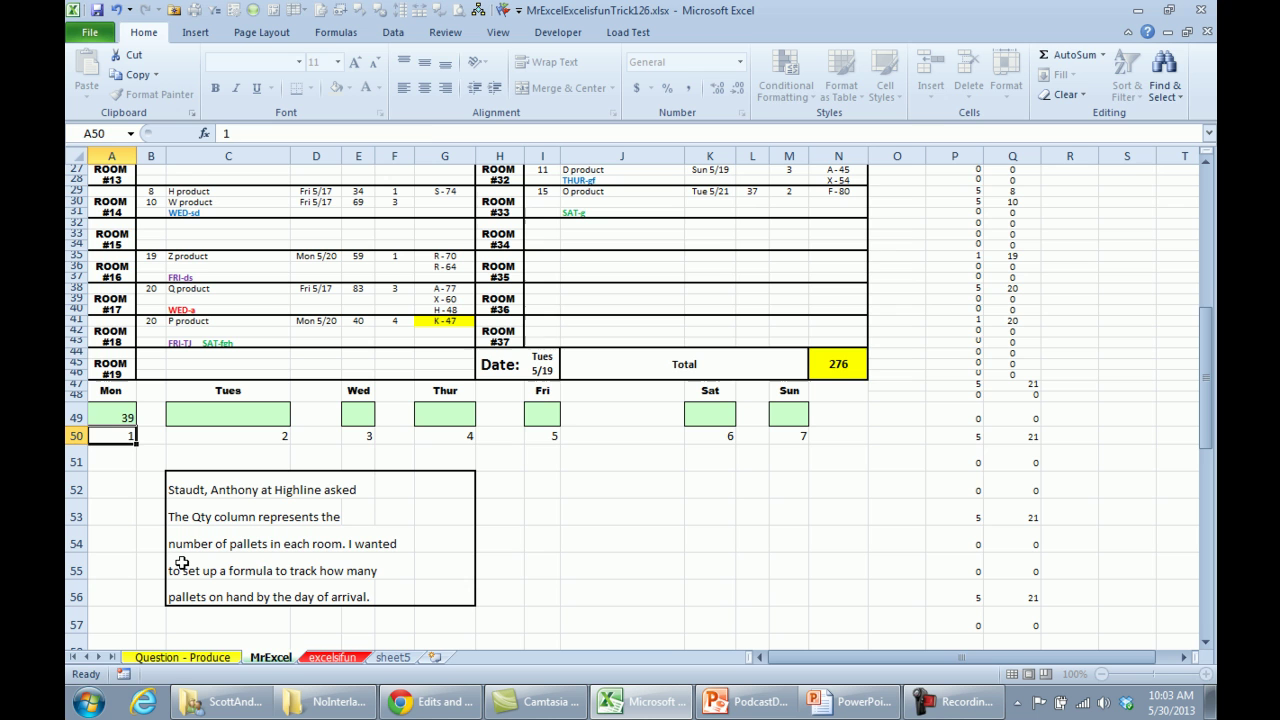
Step: Copy the Mon SUMIF formula from A49 into the Tues, Wed, Thur, Fri, Sat and Sun total boxes
key("Up")
key("ctrl+c")
key("Right")
key("Right")
key("ctrl+v")
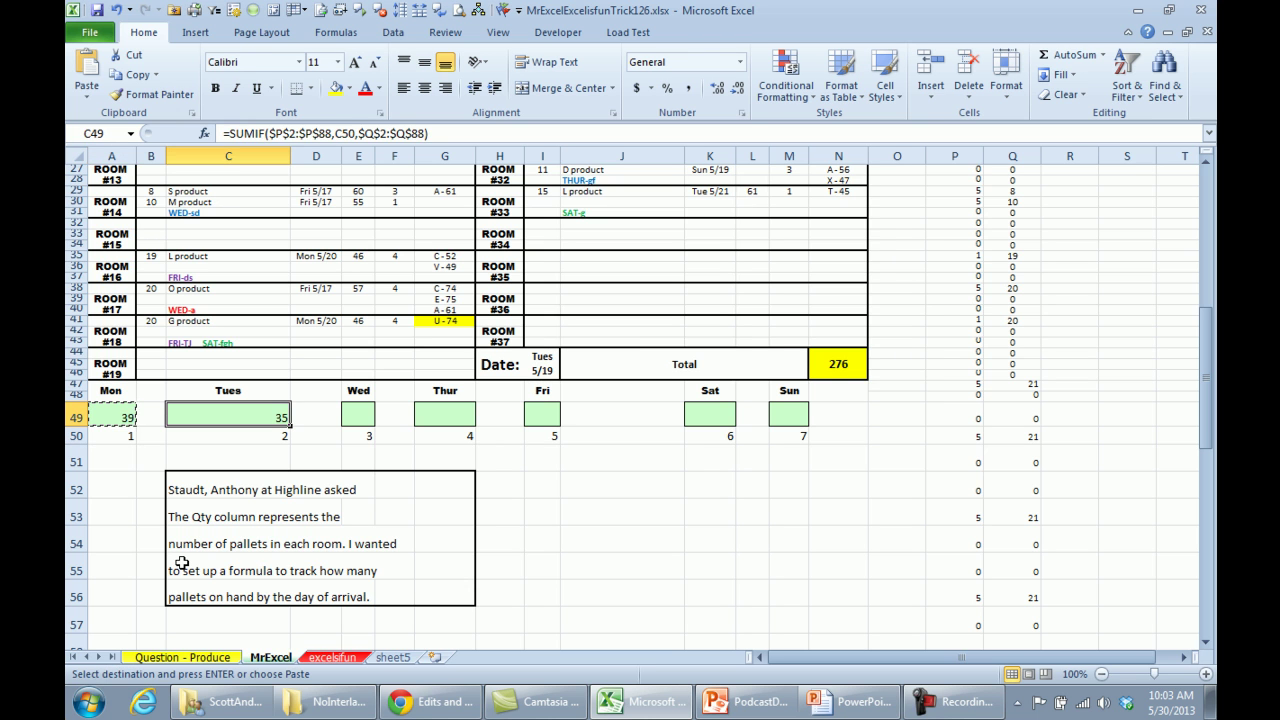
key("Right")
key("Right")
key("ctrl+v")
key("Right")
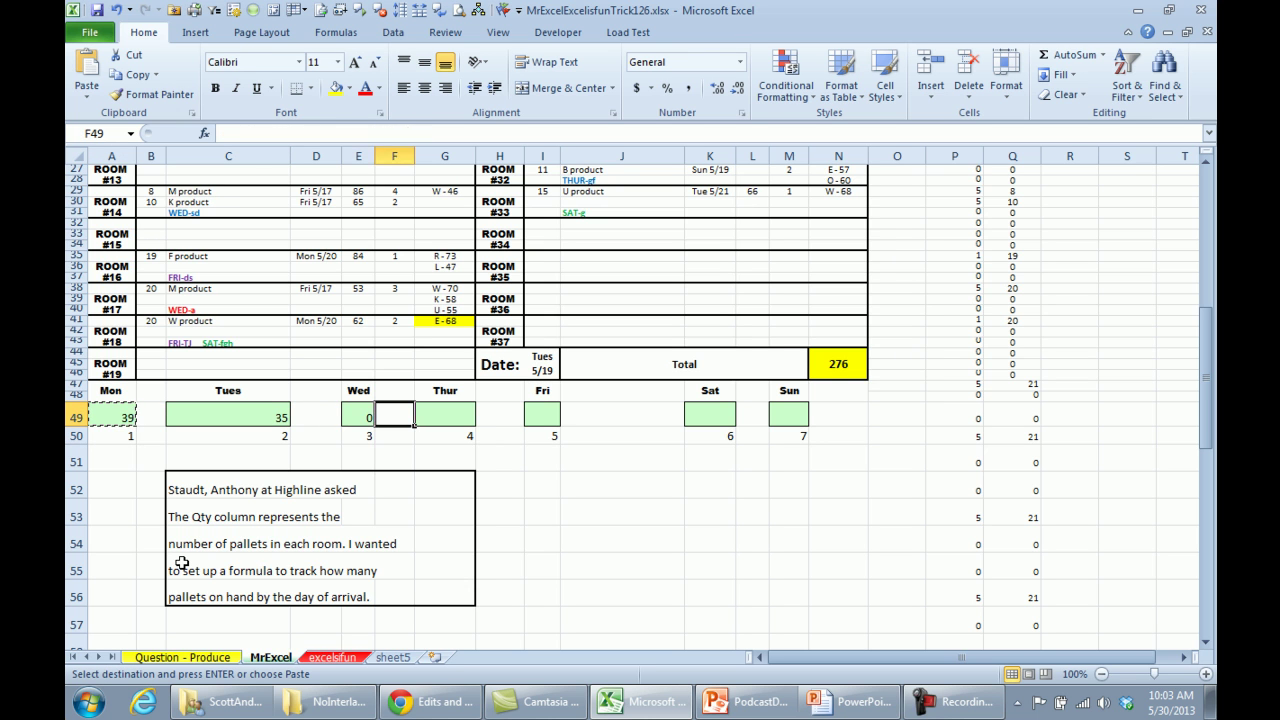
key("Right")
key("ctrl+v")
key("Right")
key("Right")
key("ctrl+v")
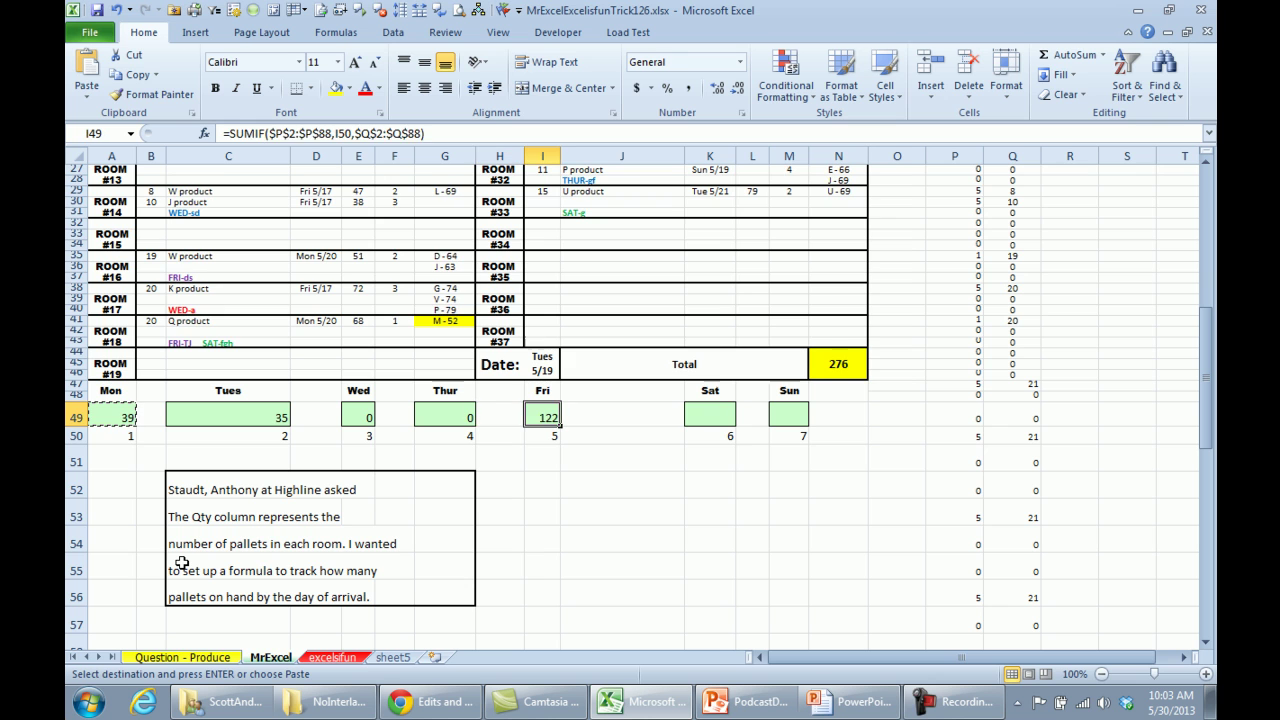
key("Right")
key("Right")
key("ctrl+v")
key("Right")
key("Right")
key("ctrl+v")
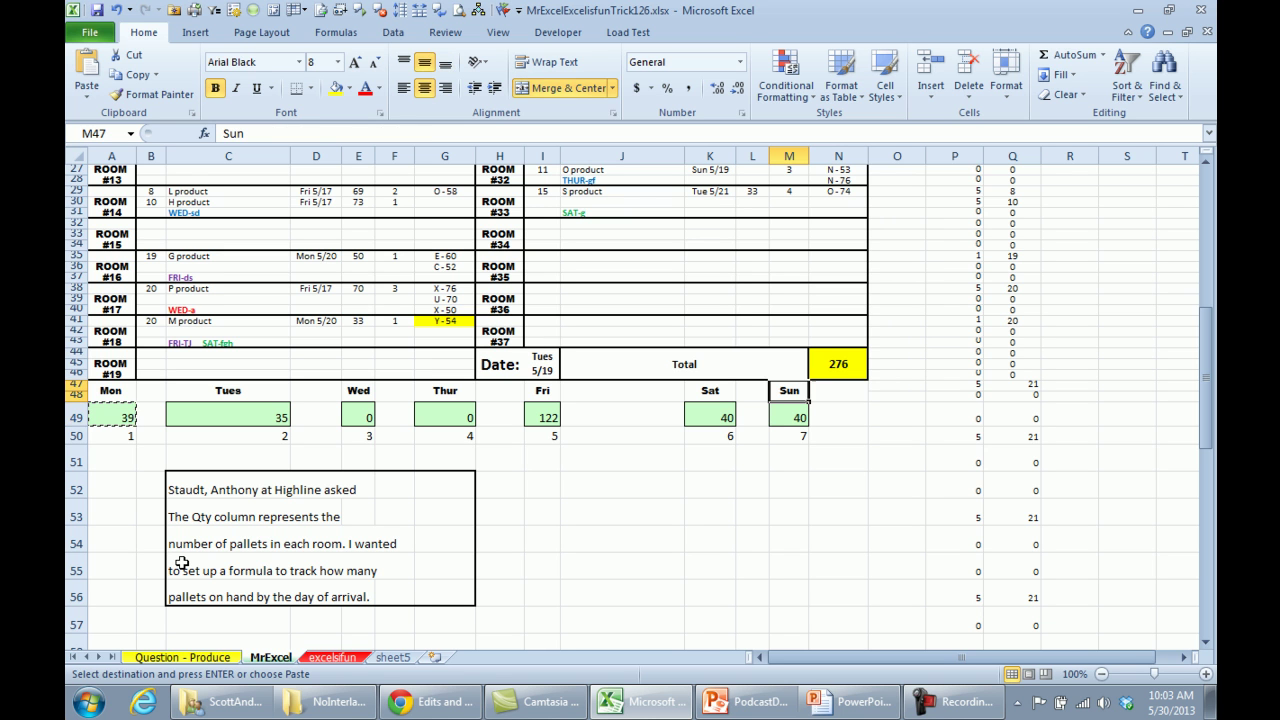
key("Up")
key("Up")
key("Up")
key("Up")
key("Up")
key("Up")
key("Up")
key("Up")
key("Up")
key("Up")
key("Up")
key("Up")
key("Up")
key("Up")
key("Up")
key("Up")
key("Up")
key("Up")
key("Up")
key("Up")
key("Up")
key("Up")
key("Up")
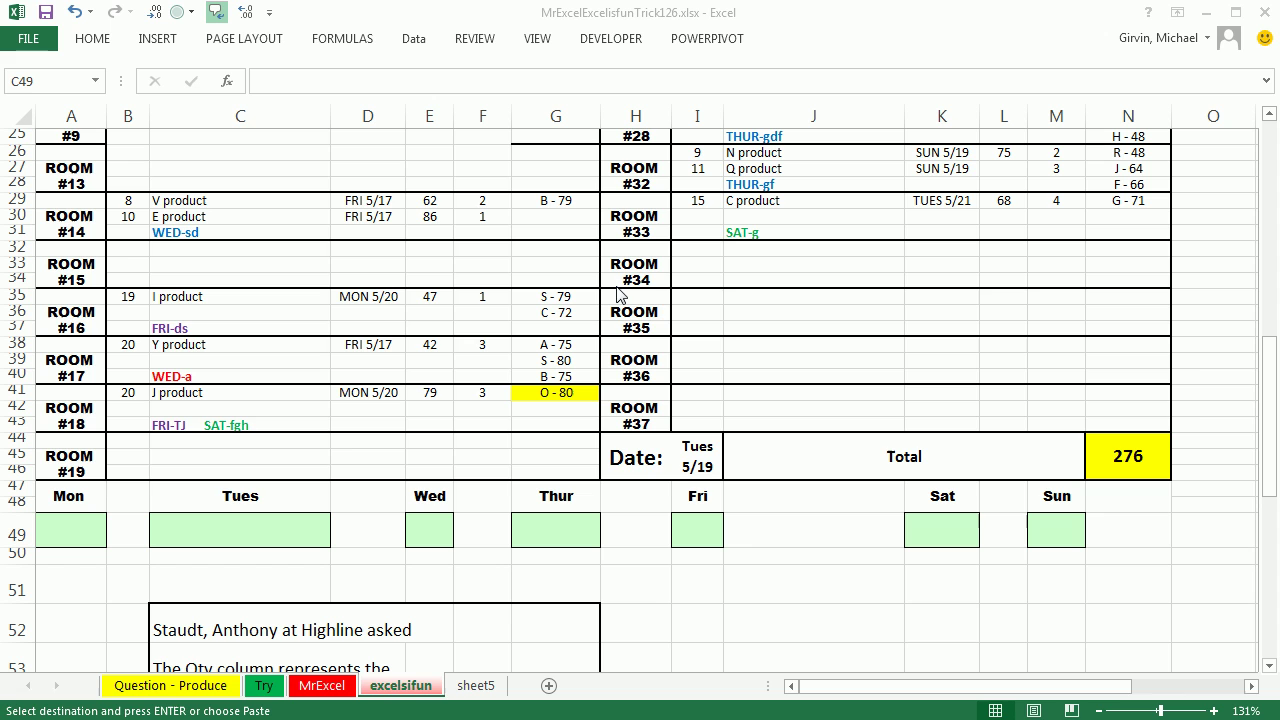
Step: Examine how the arrival dates in D41 and D38 and the weekday headings in row 47 are entered on the excelsifun sheet
double_click(384, 396)
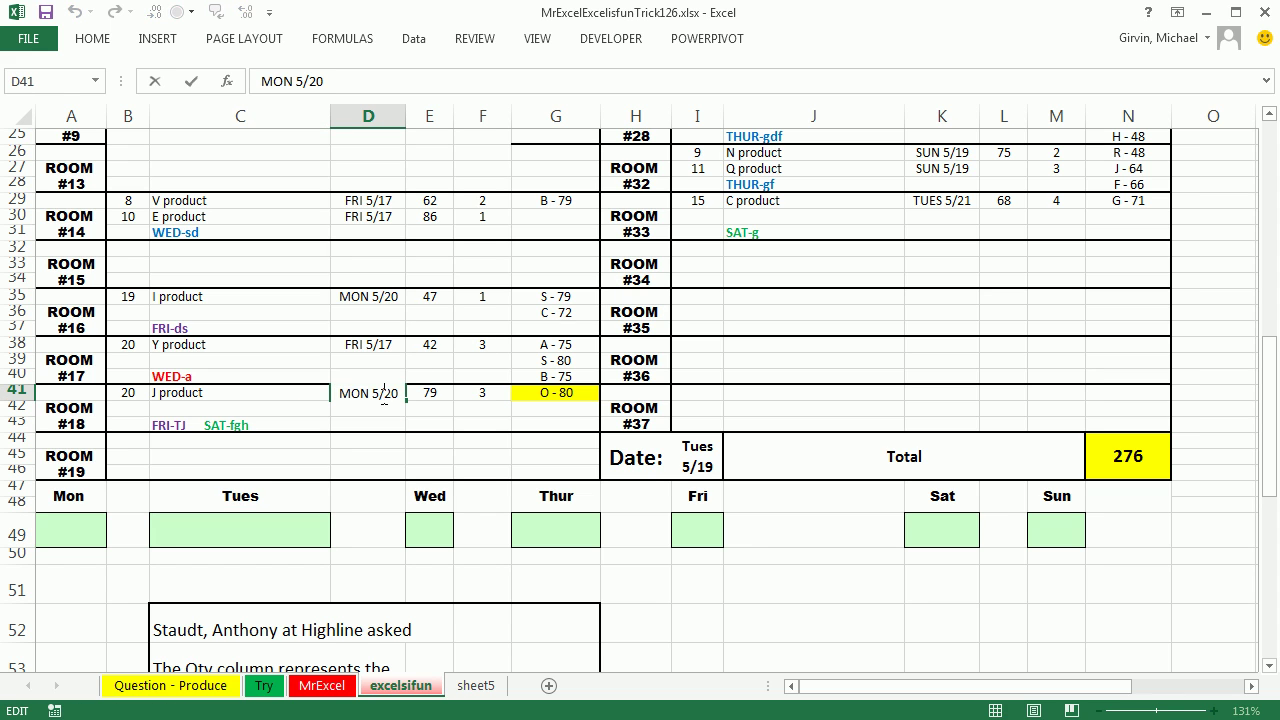
double_click(386, 346)
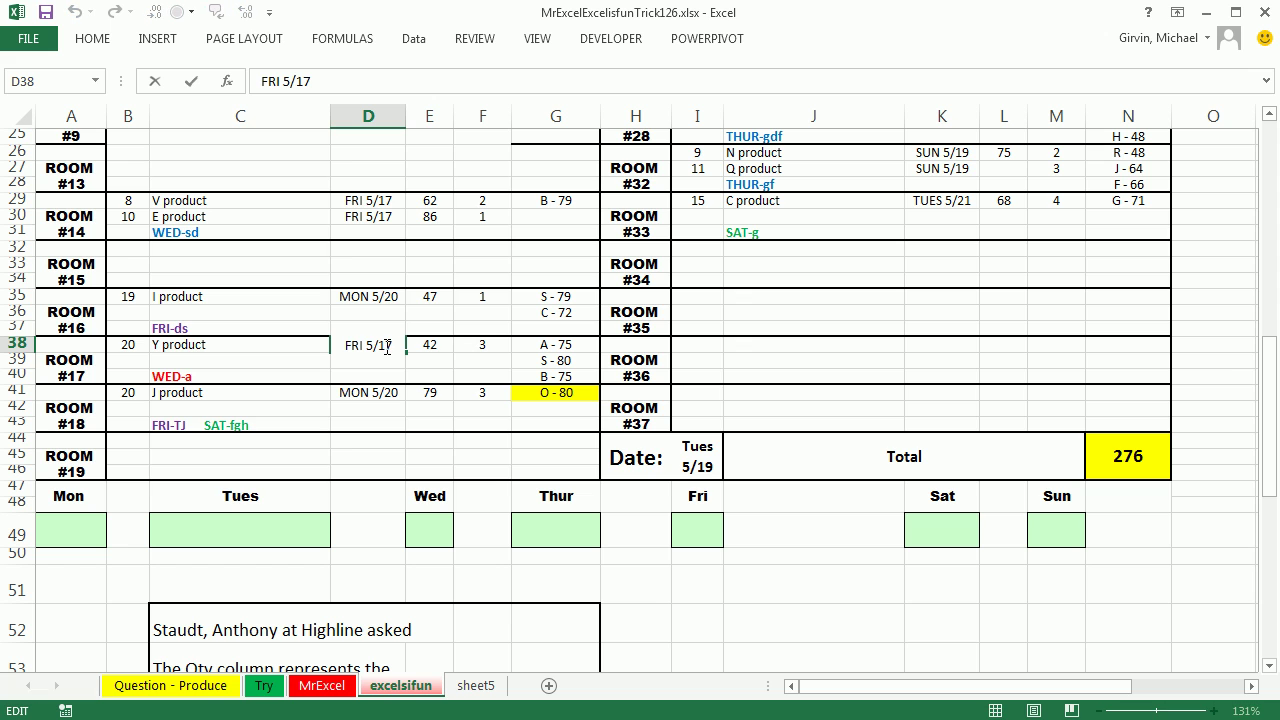
key("Escape")
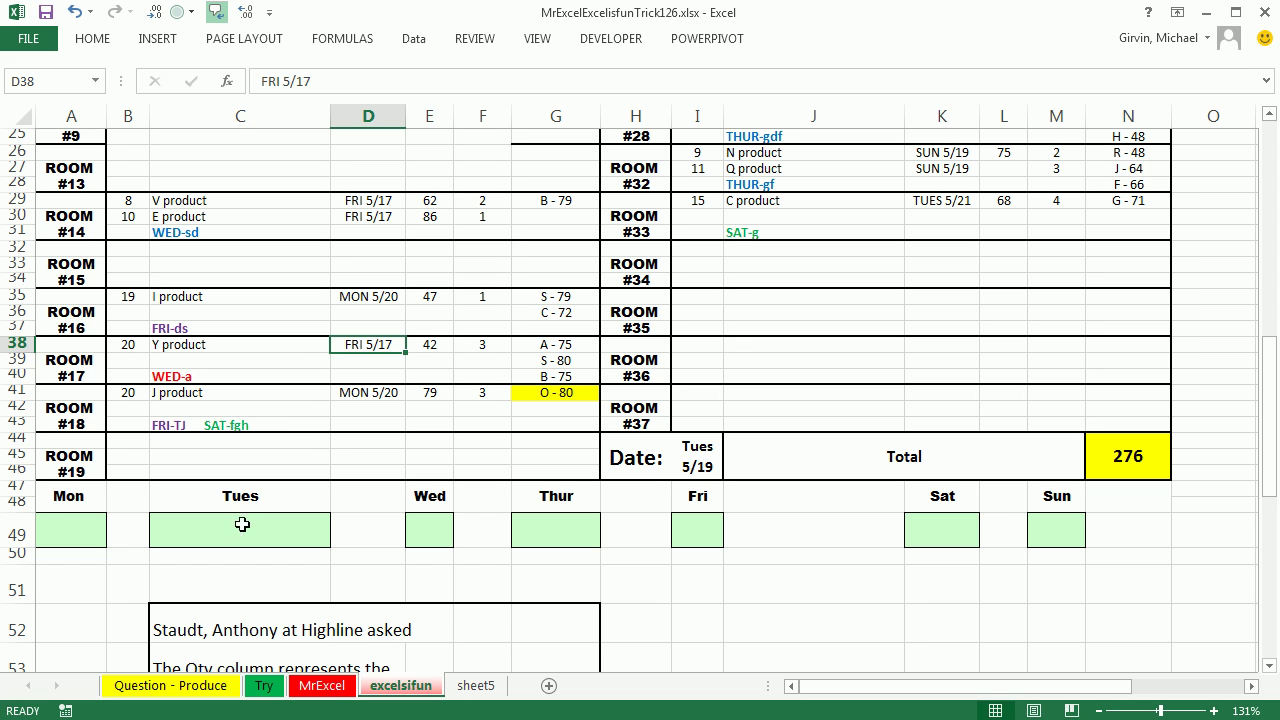
left_click(239, 530)
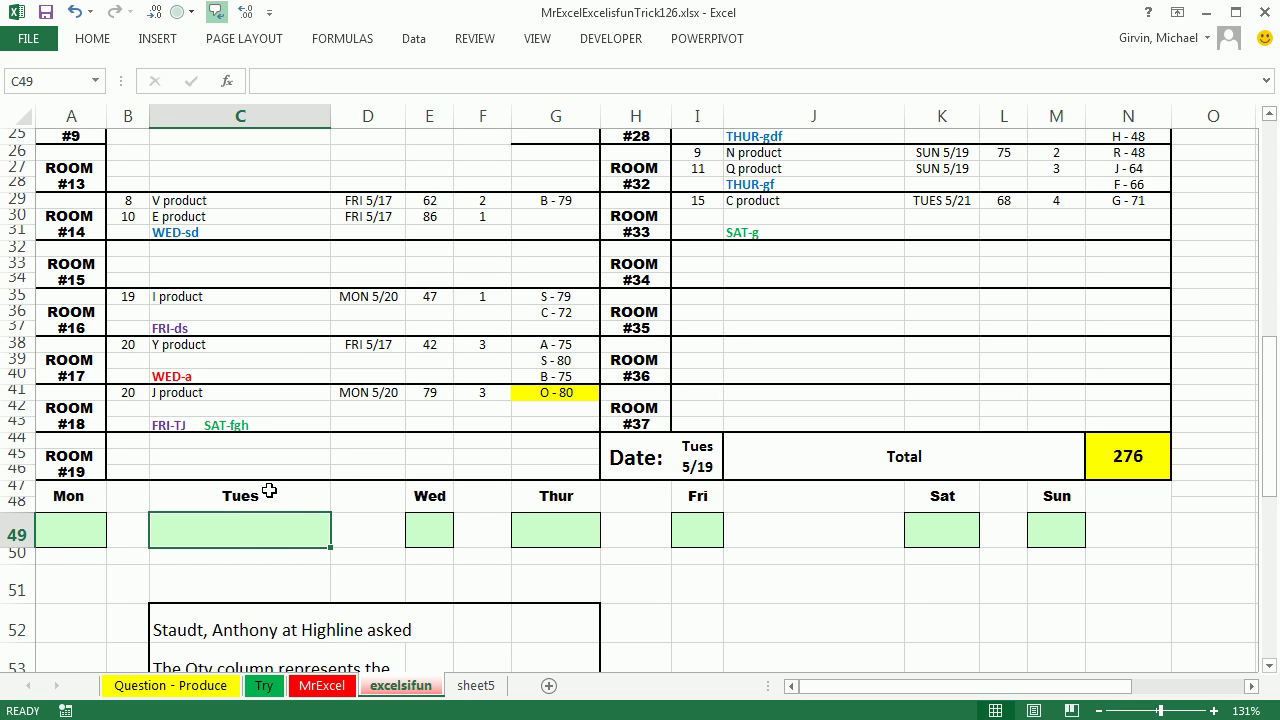
left_click(266, 491)
left_click(64, 500)
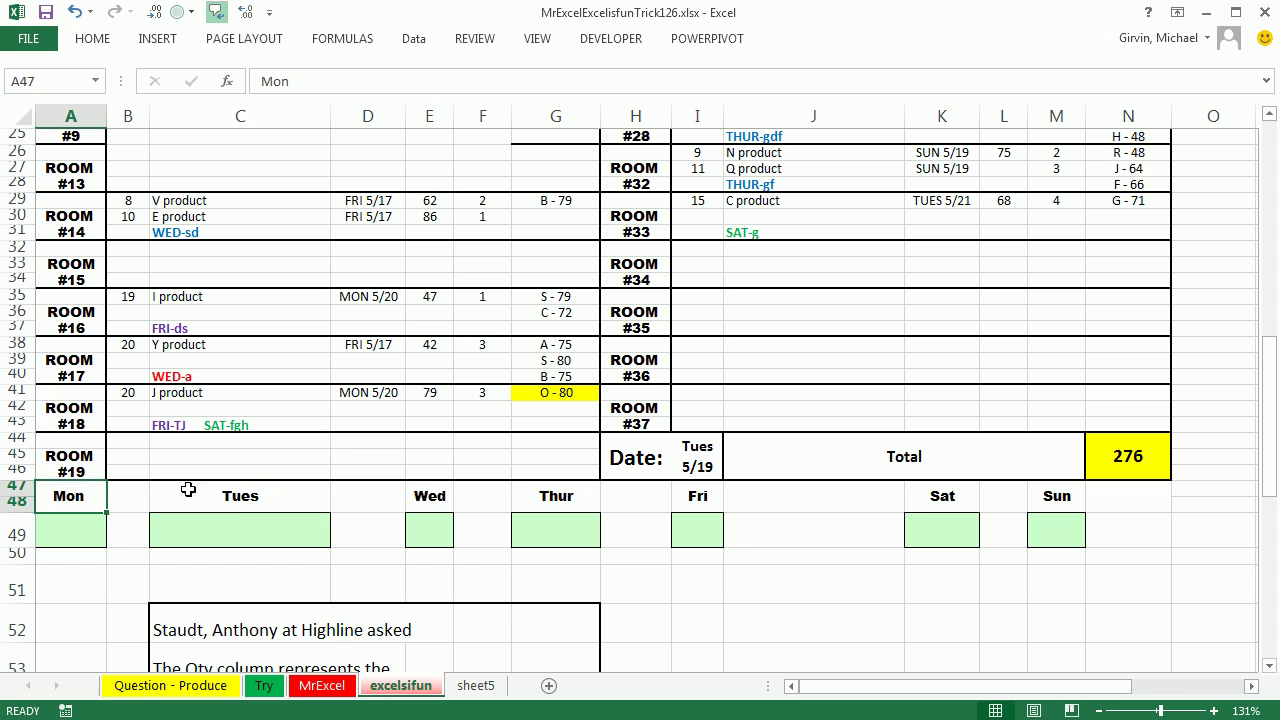
left_click(432, 500)
left_click(540, 498)
left_click(701, 503)
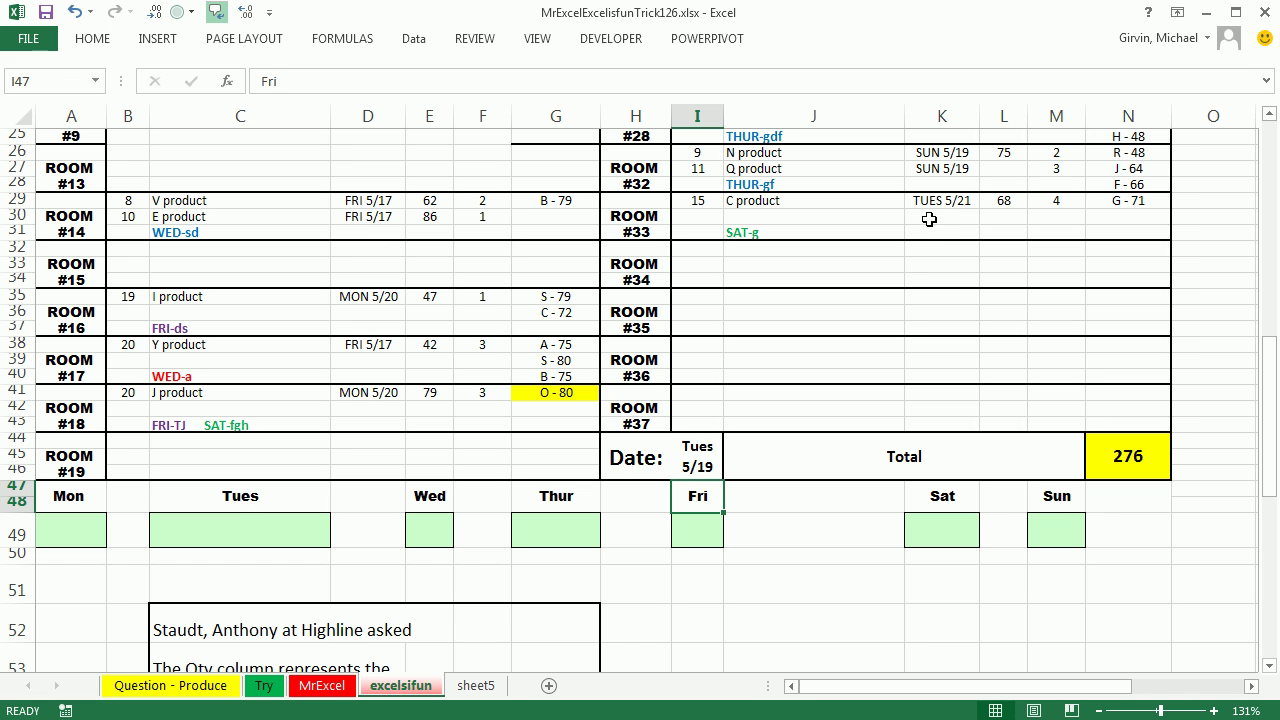
left_click(262, 537)
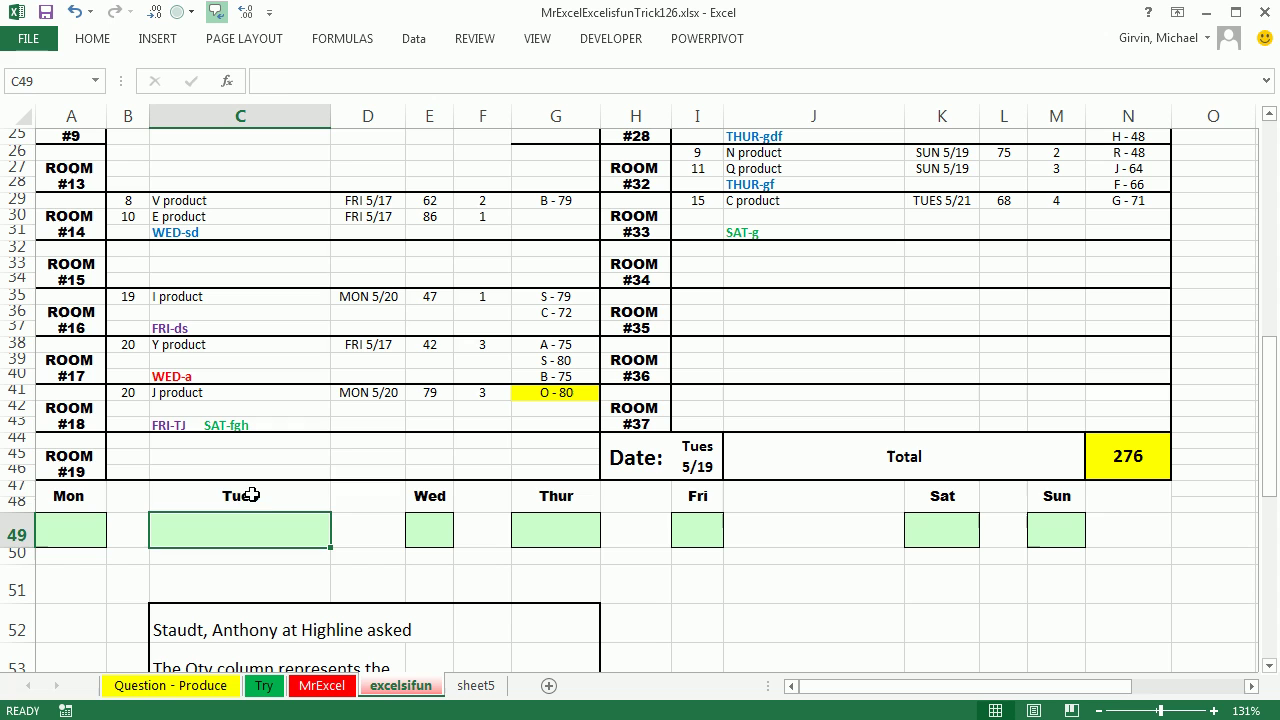
left_click(252, 494)
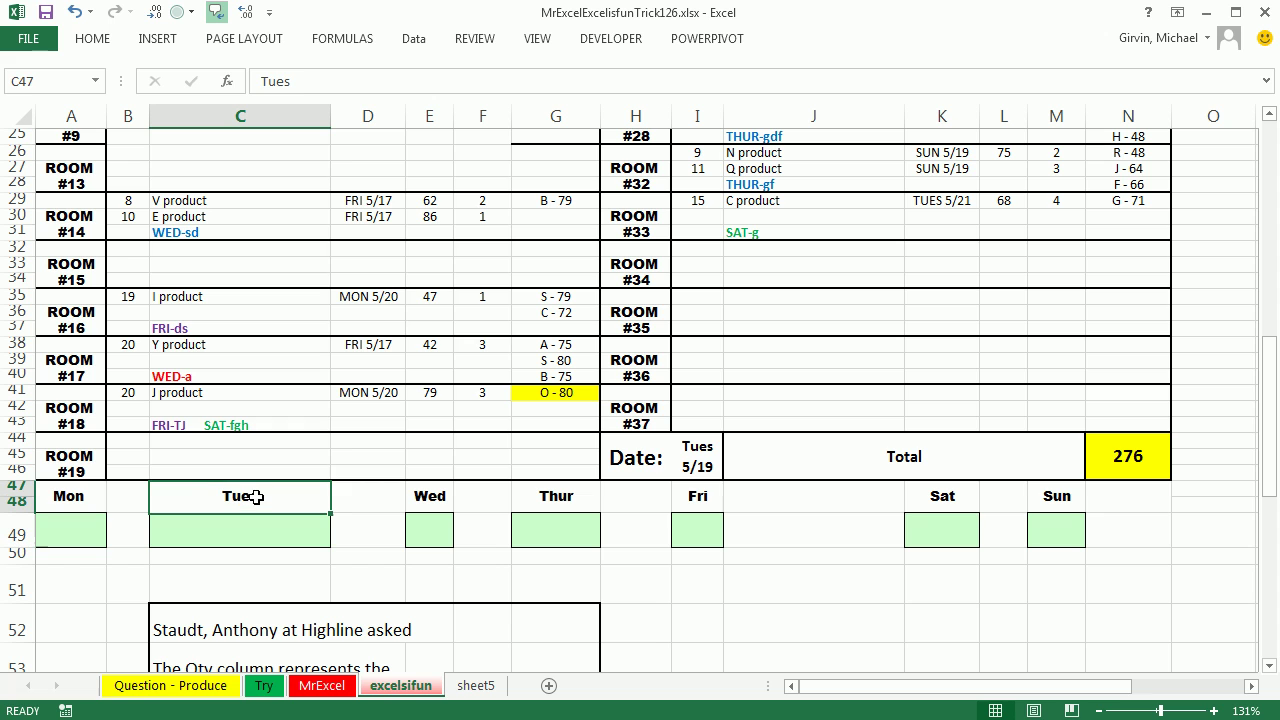
left_click(376, 399)
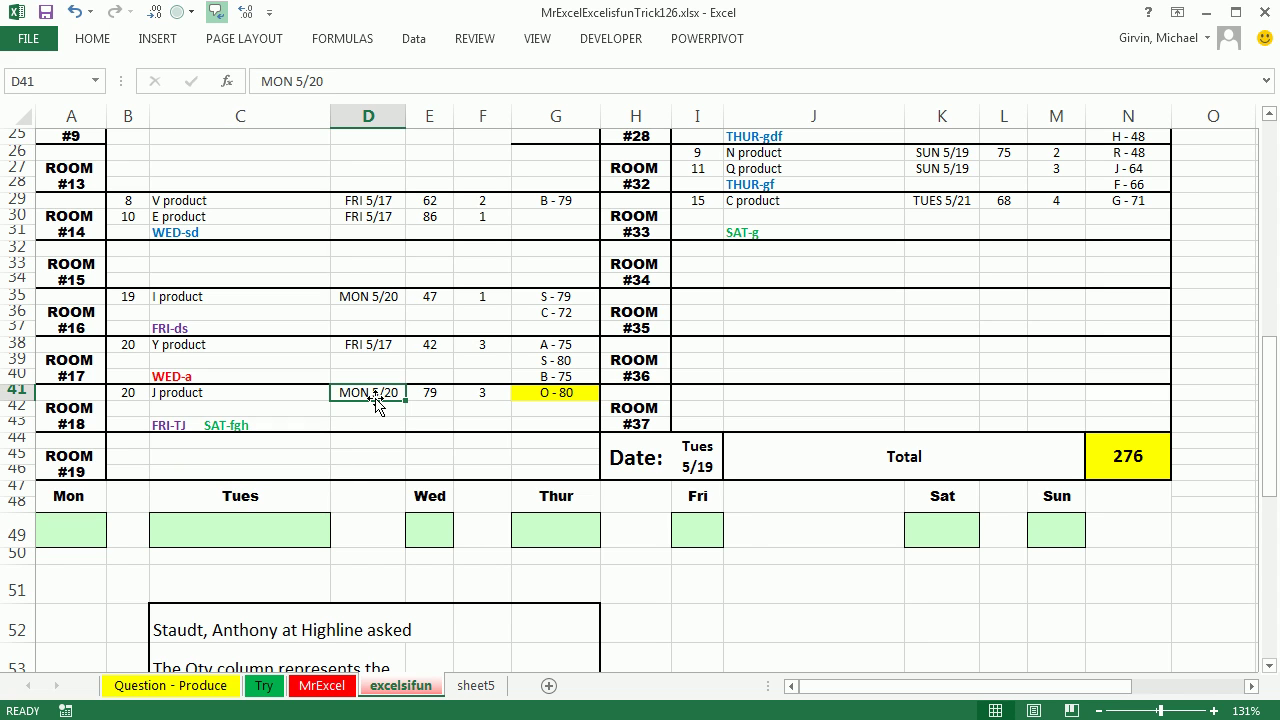
Step: Start a SUMIF formula in the Tues total cell C49 with the absolute arrival range $D$2:$D$46
left_click(252, 537)
type("=sumi")
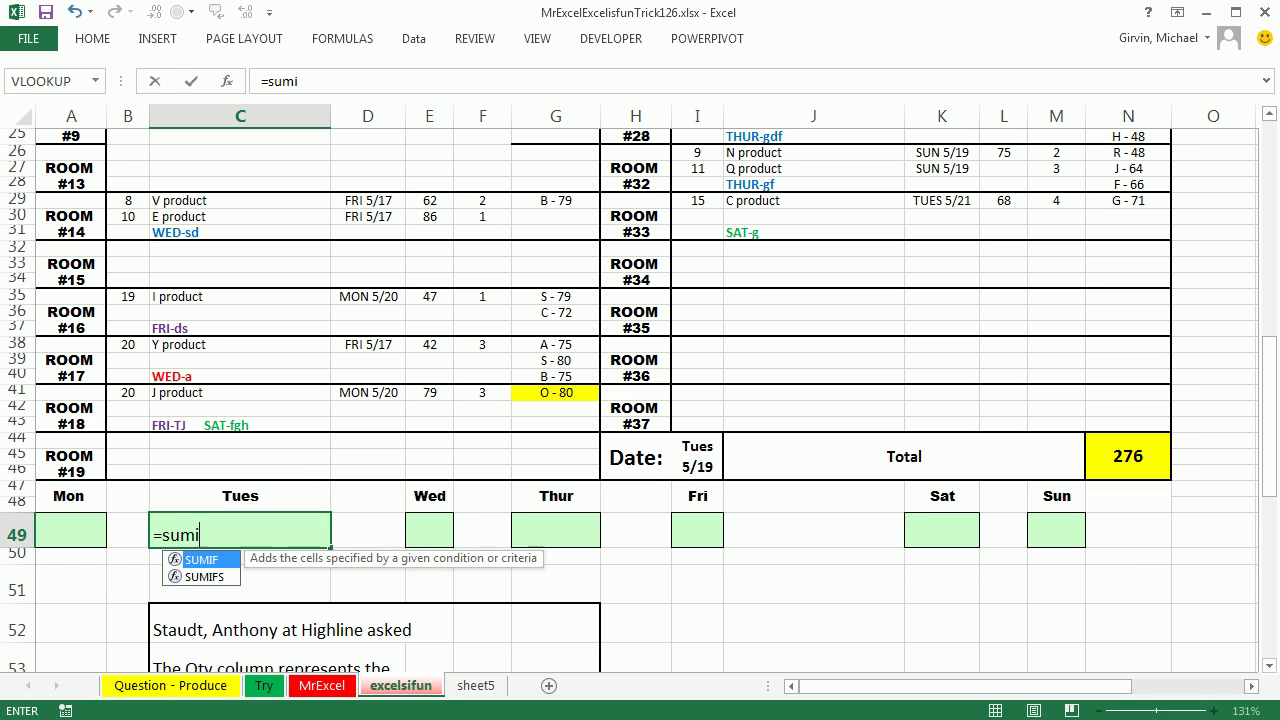
key("Tab")
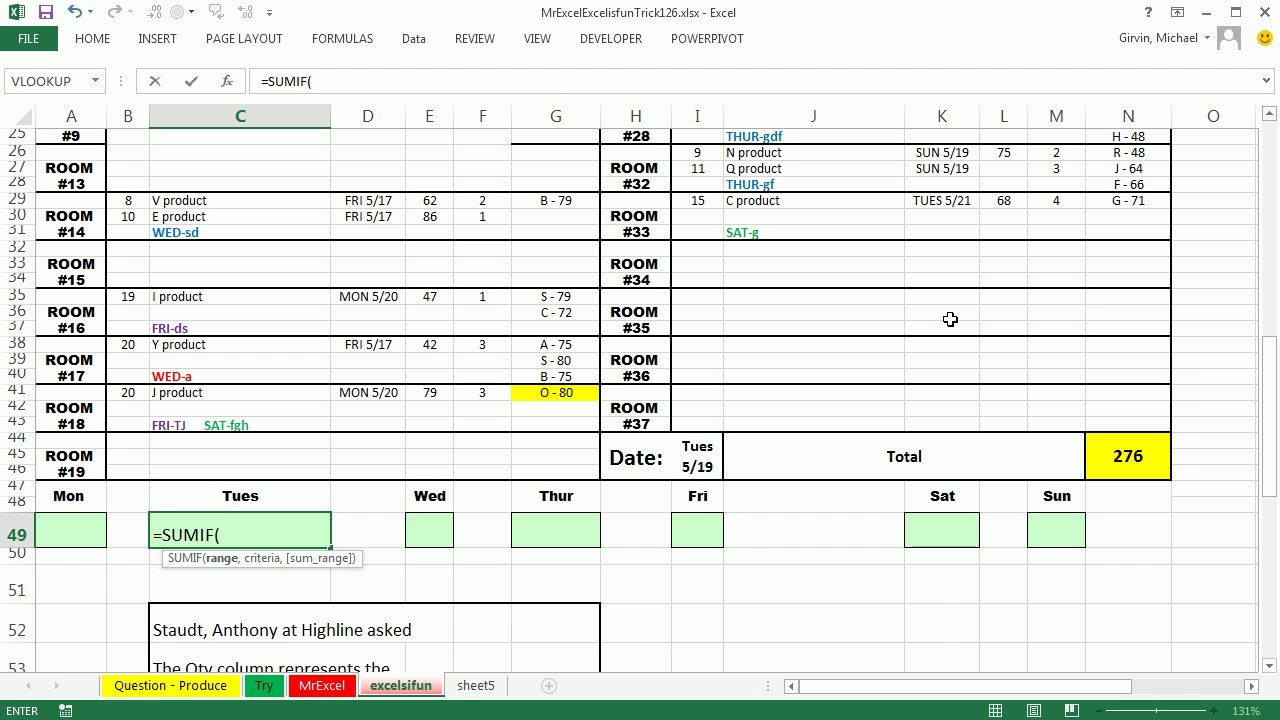
left_click(365, 460)
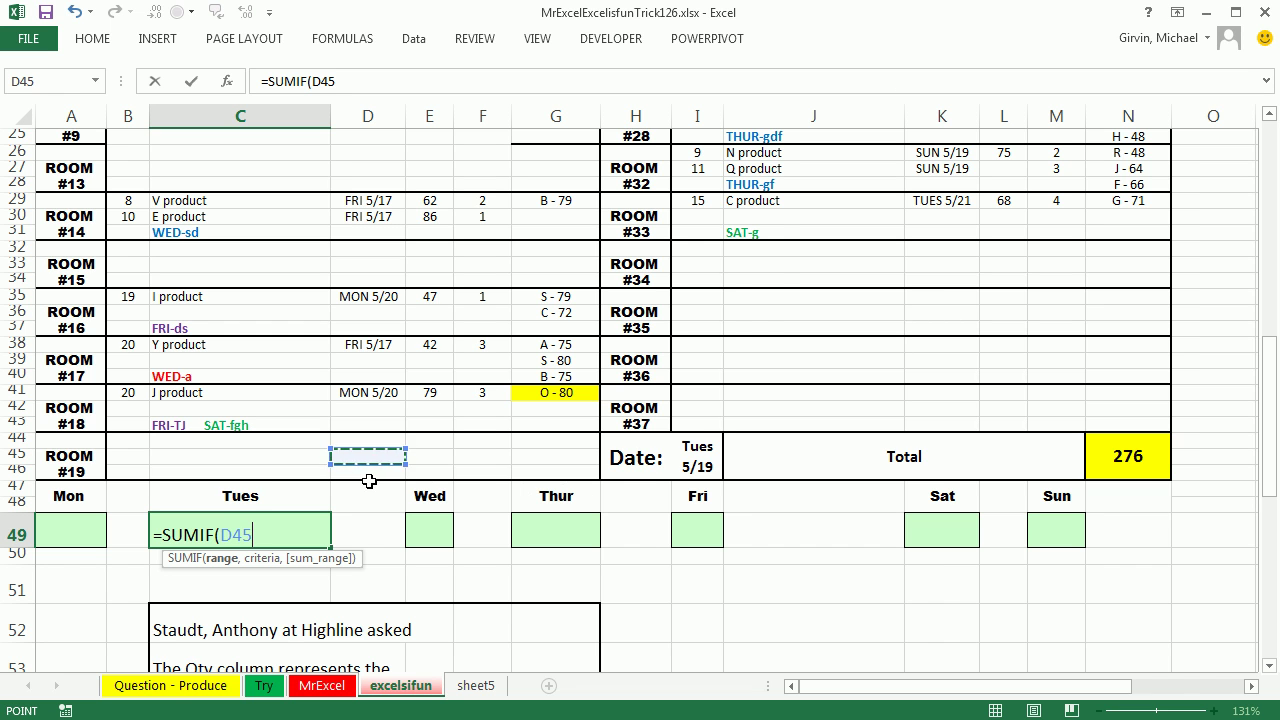
left_click(369, 472)
scroll(371, 455, "up", 8)
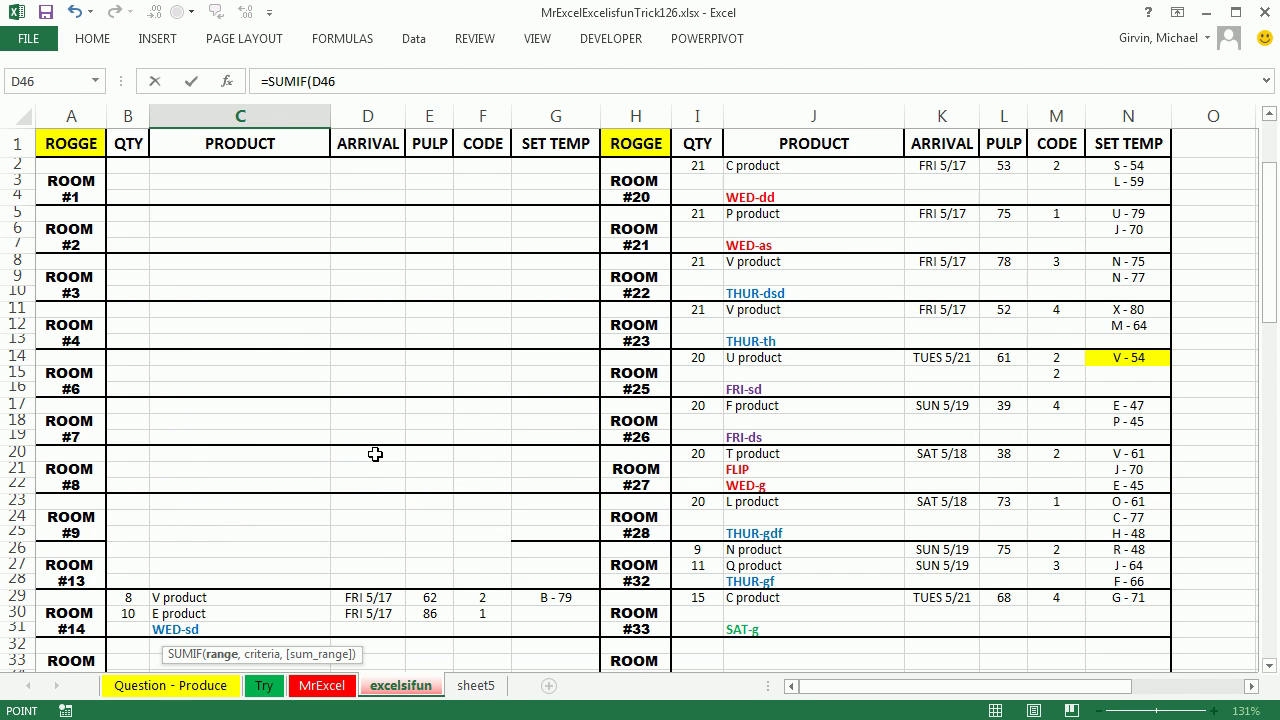
left_click(379, 167, "shift")
scroll(450, 300, "down", 9)
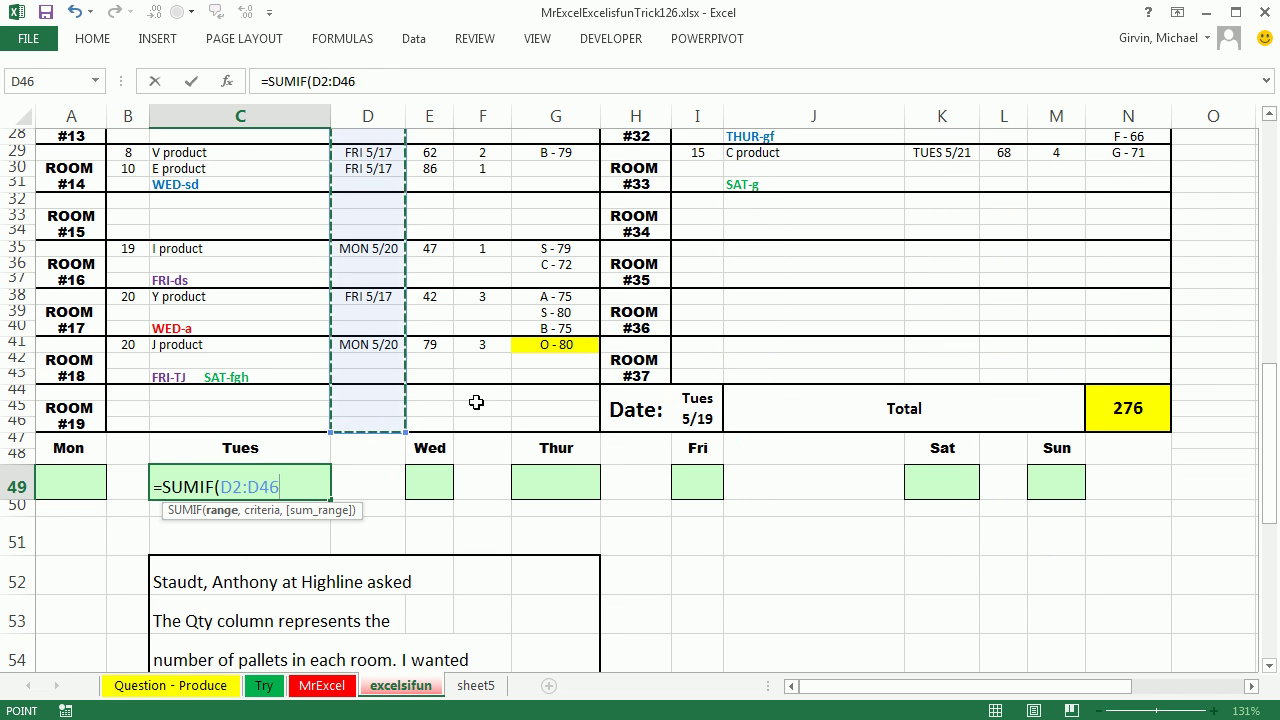
key("F4")
type(",")
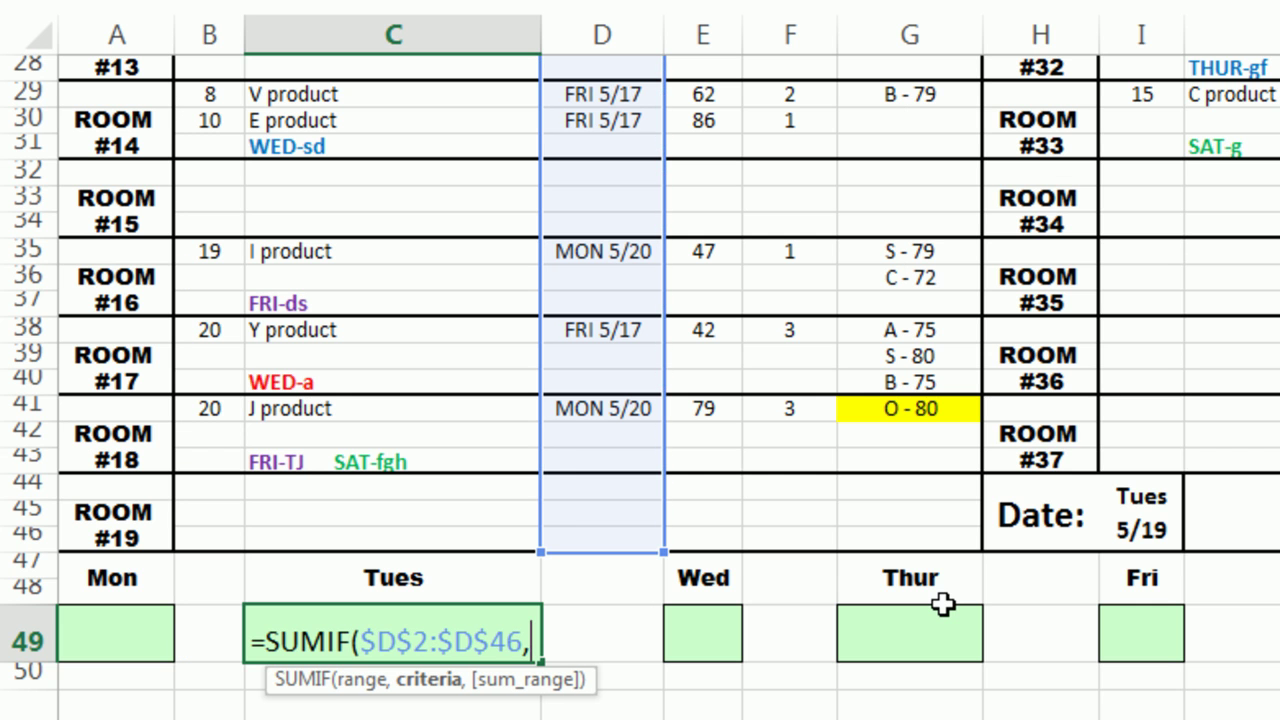
Step: Add the wildcard criteria C47&"*" to the Tues SUMIF and copy that argument with its surrounding commas
left_click(362, 572)
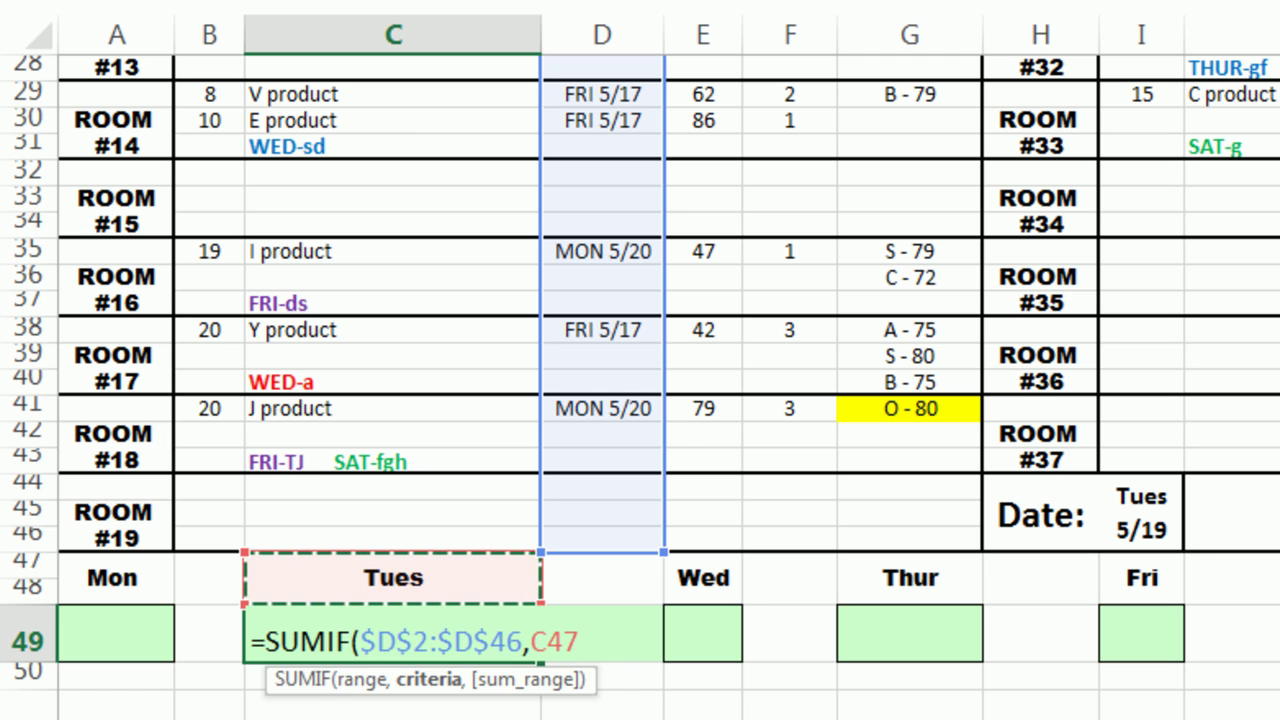
type("&")
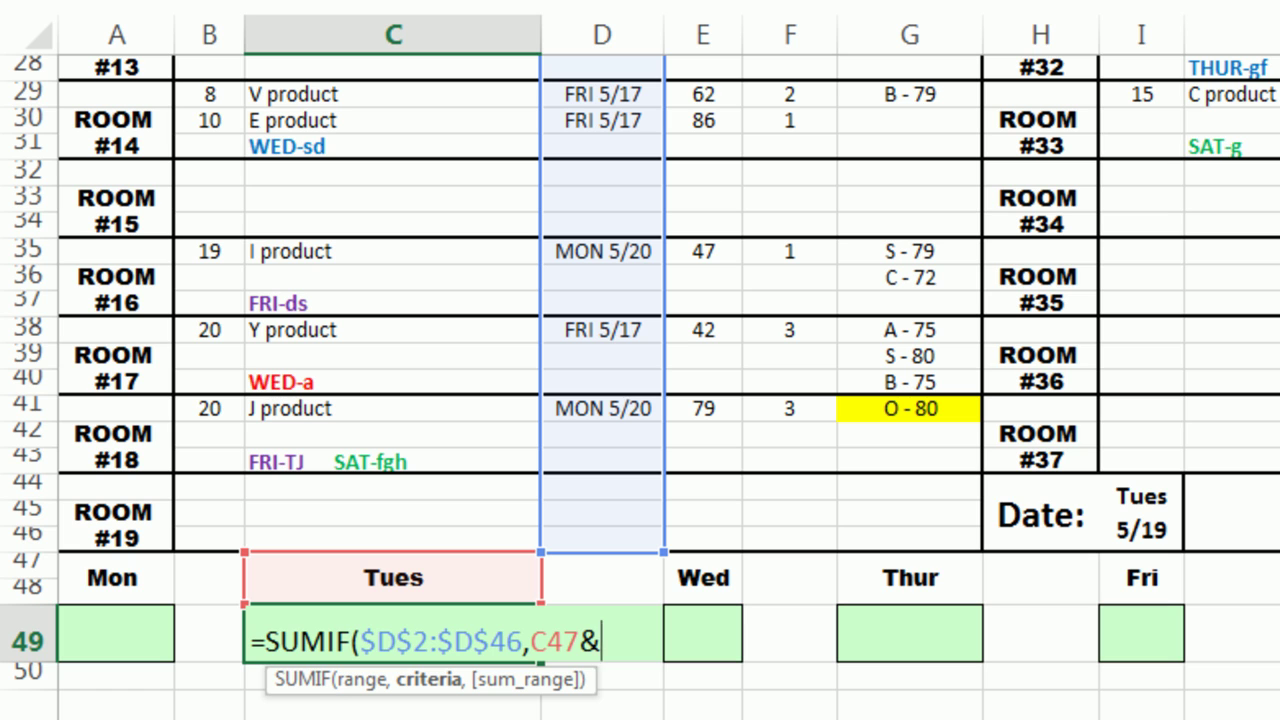
type("\"*\"")
type(",")
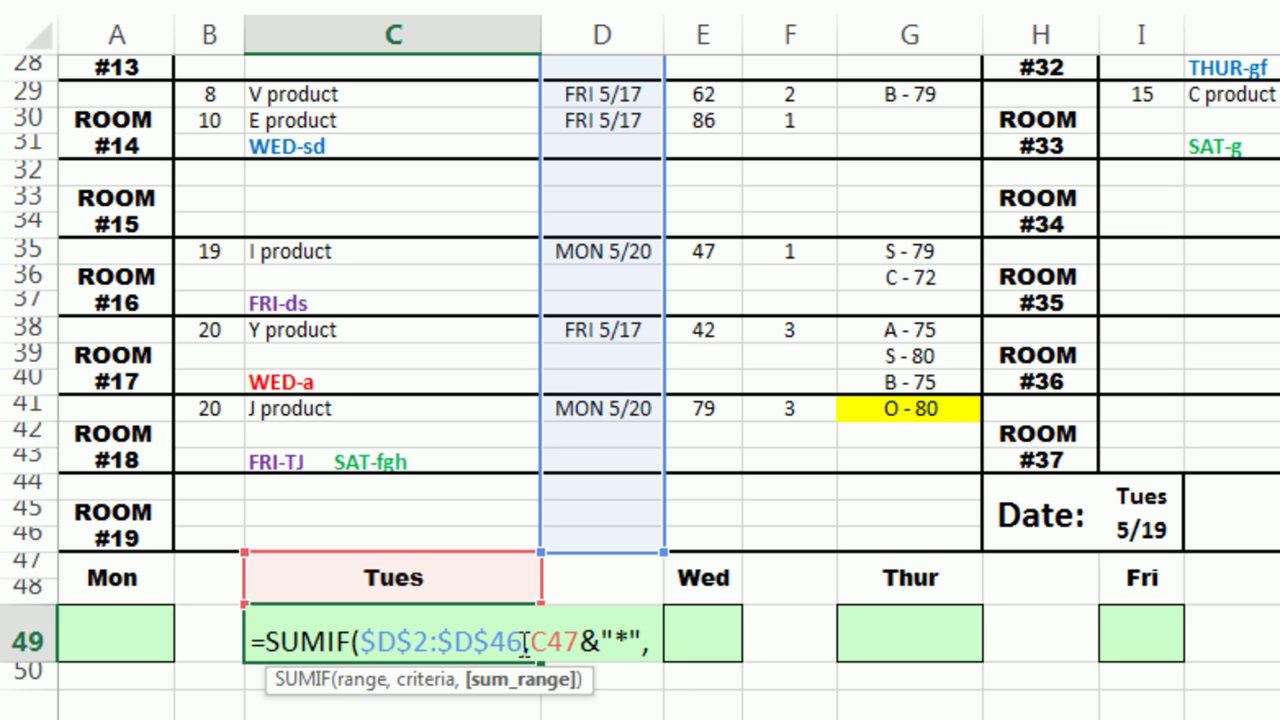
left_click_drag(524, 641, 680, 641)
key("ctrl+c")
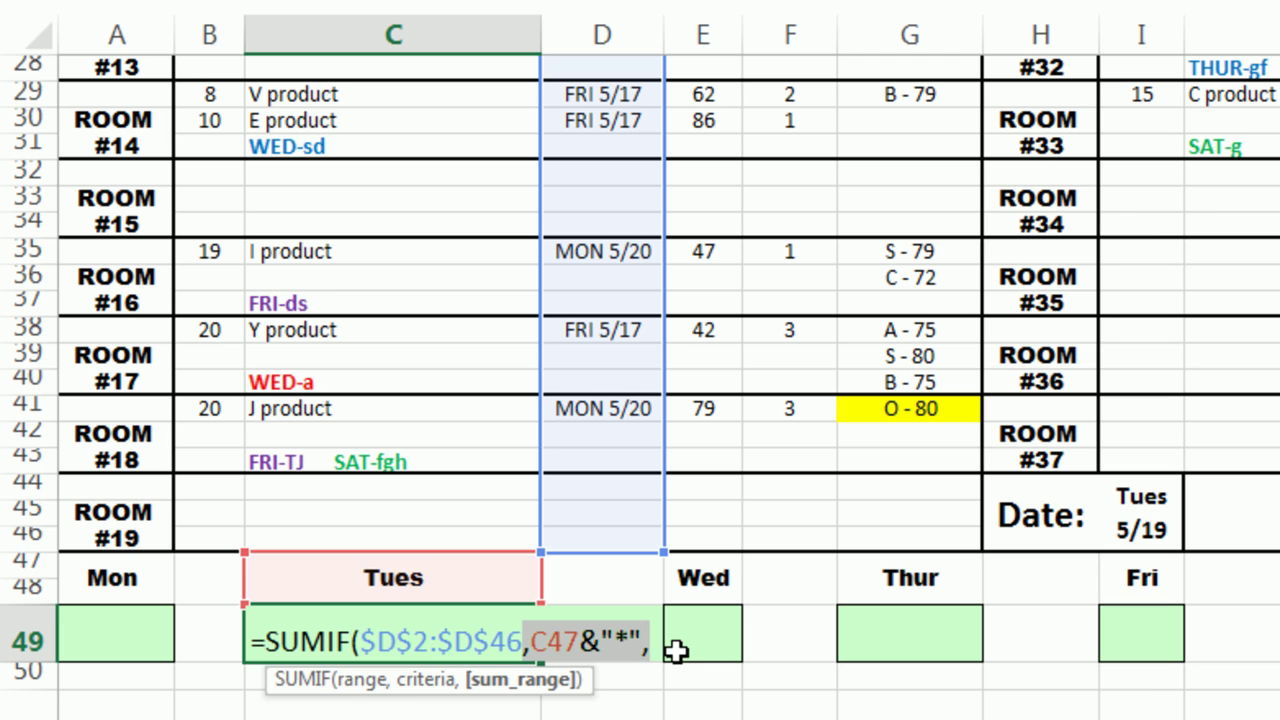
left_click(650, 641)
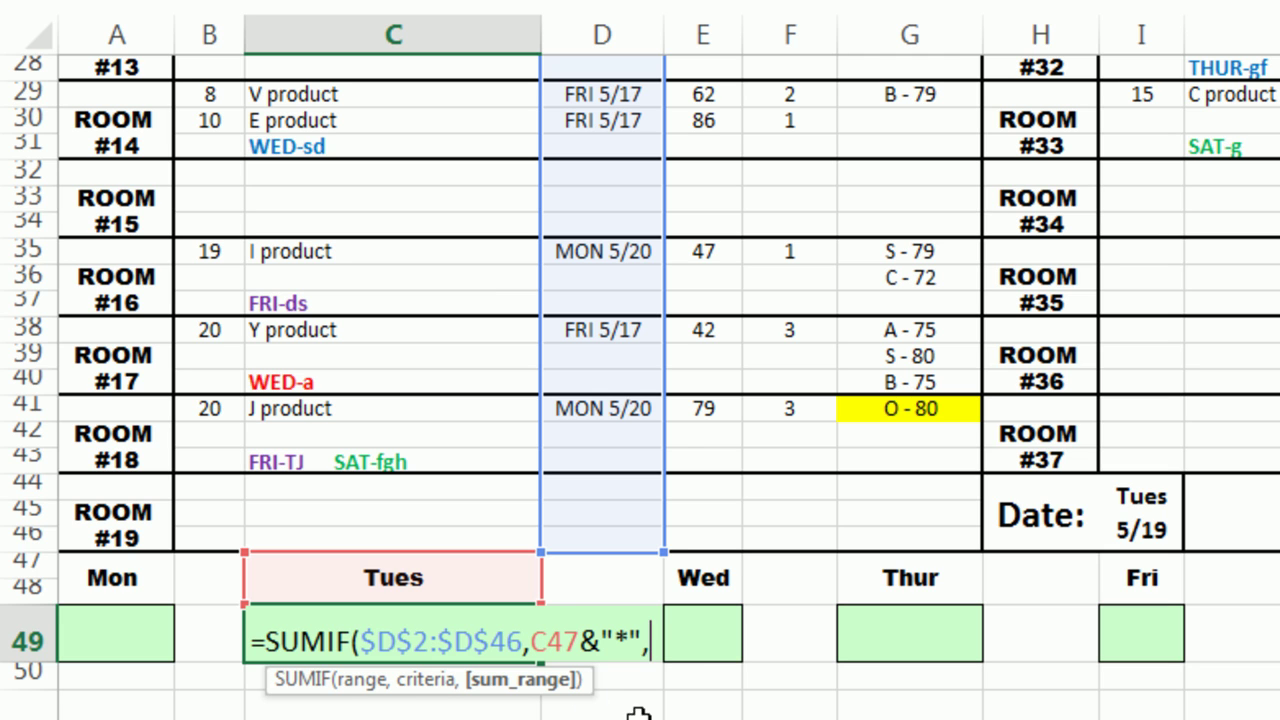
Step: Close the first SUMIF with the absolute sum range $B$2:$B$46 and append a plus sign
left_click_drag(190, 530, 205, 128)
key("F4")
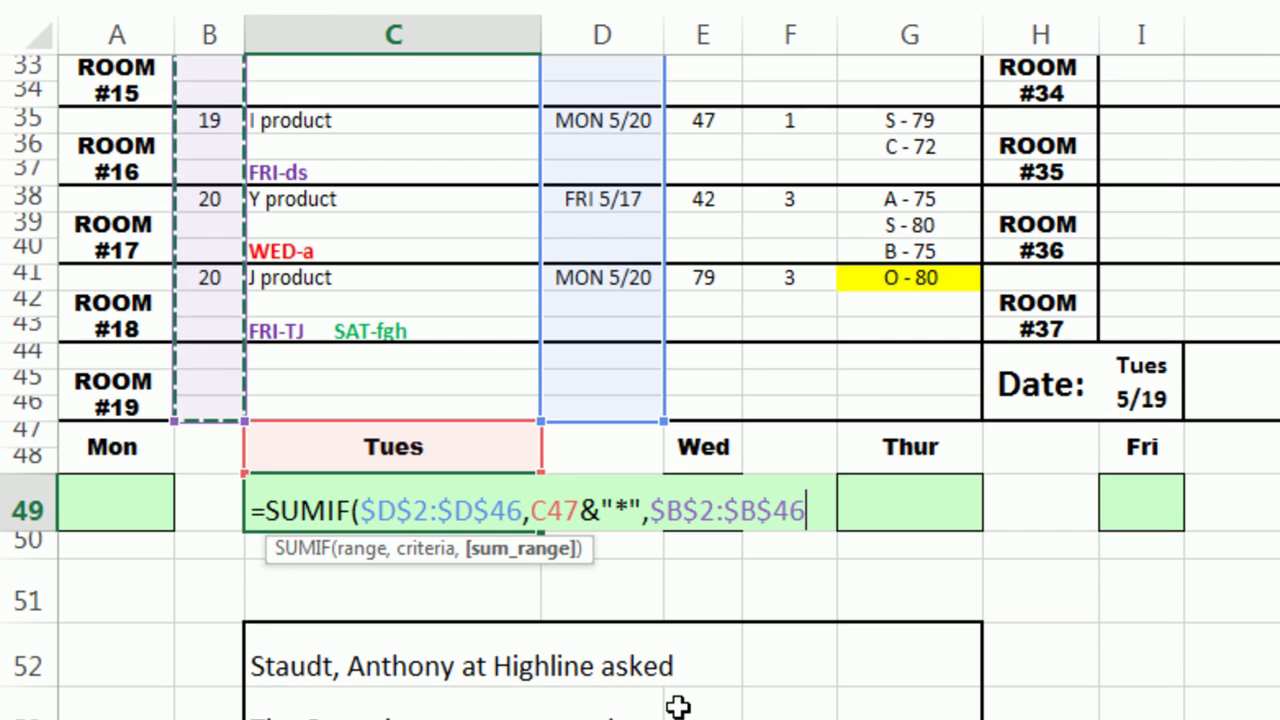
type(")+")
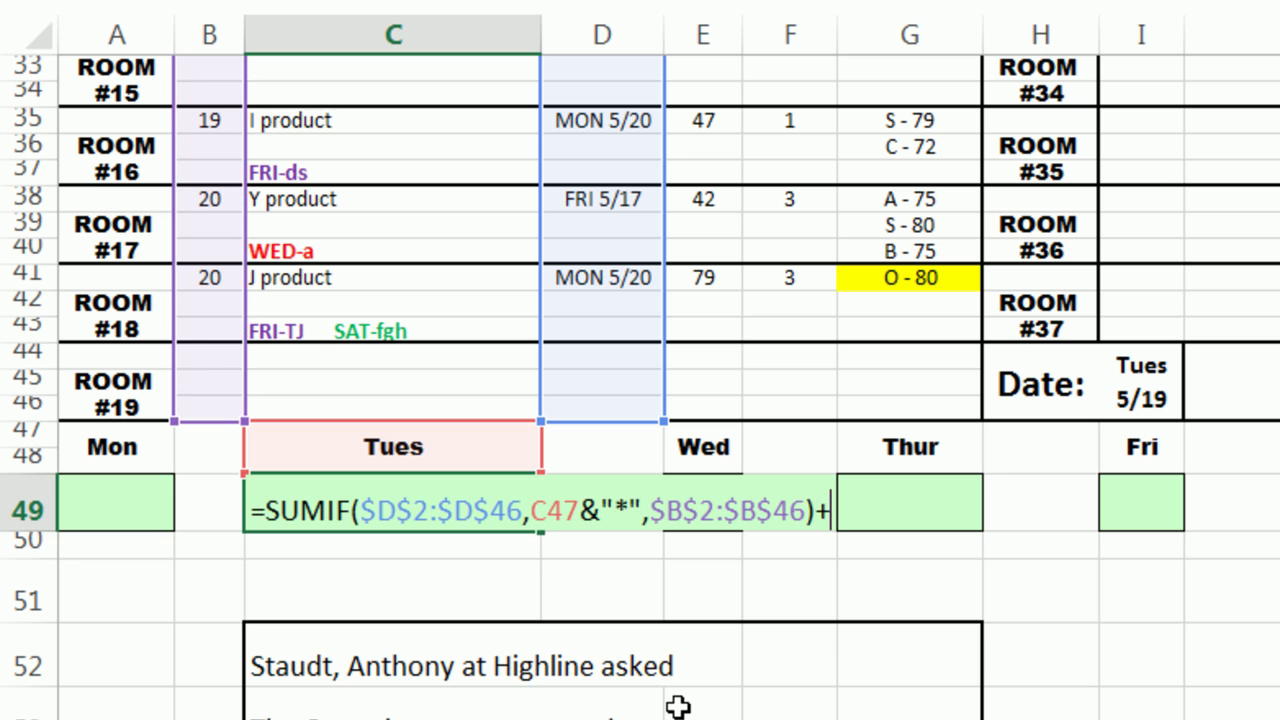
Step: Add a second SUMIF to the Tues formula with the absolute arrival range $K$2:$K$43
type("sumi")
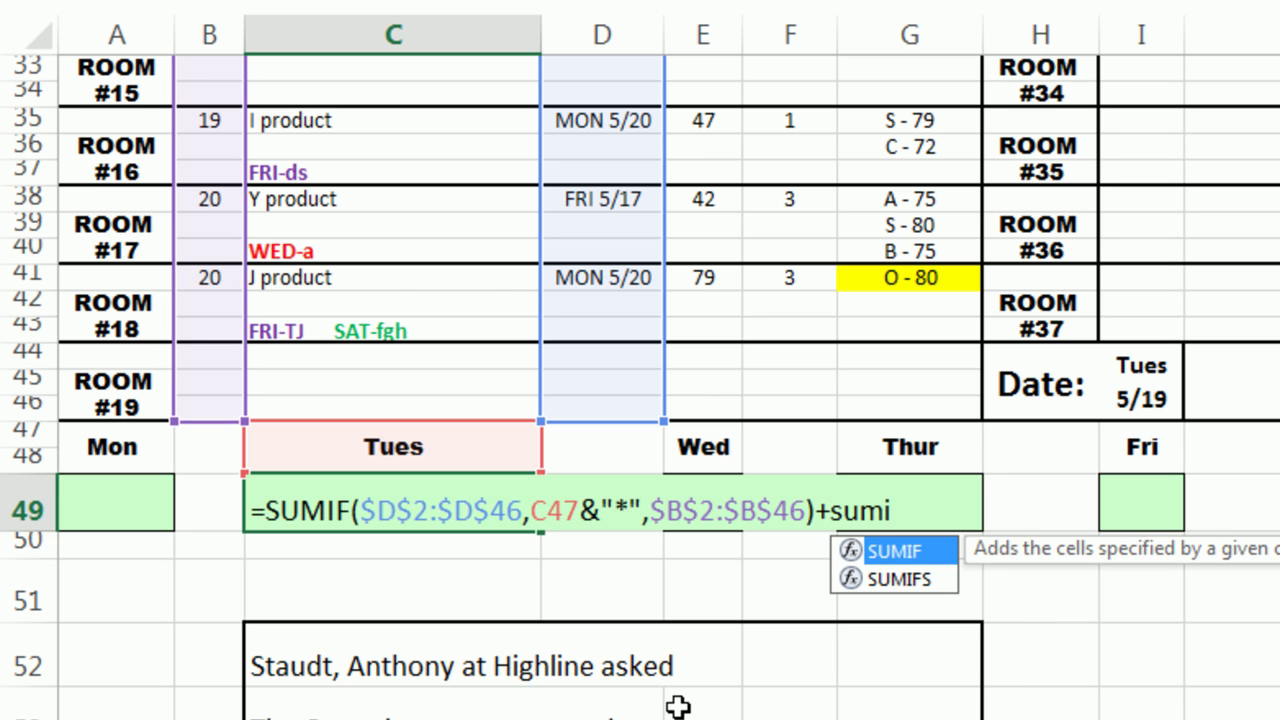
key("Tab")
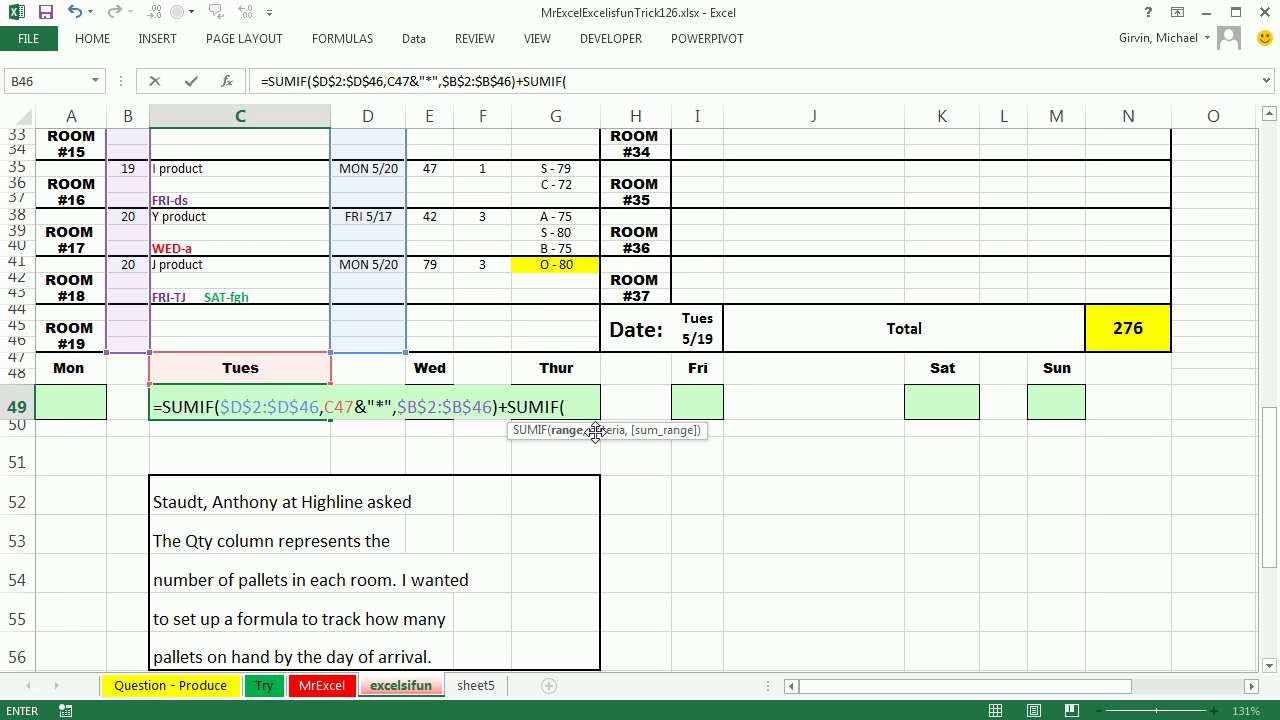
scroll(980, 365, "up", 3)
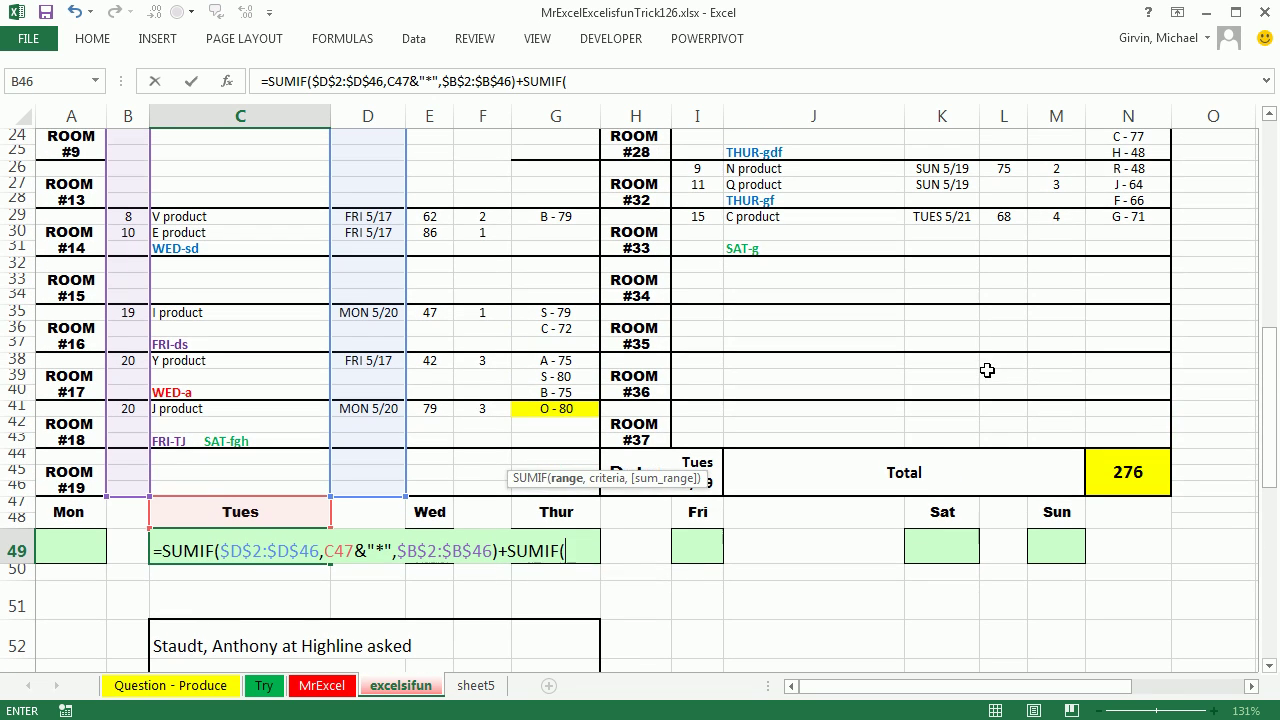
left_click_drag(950, 442, 942, 163)
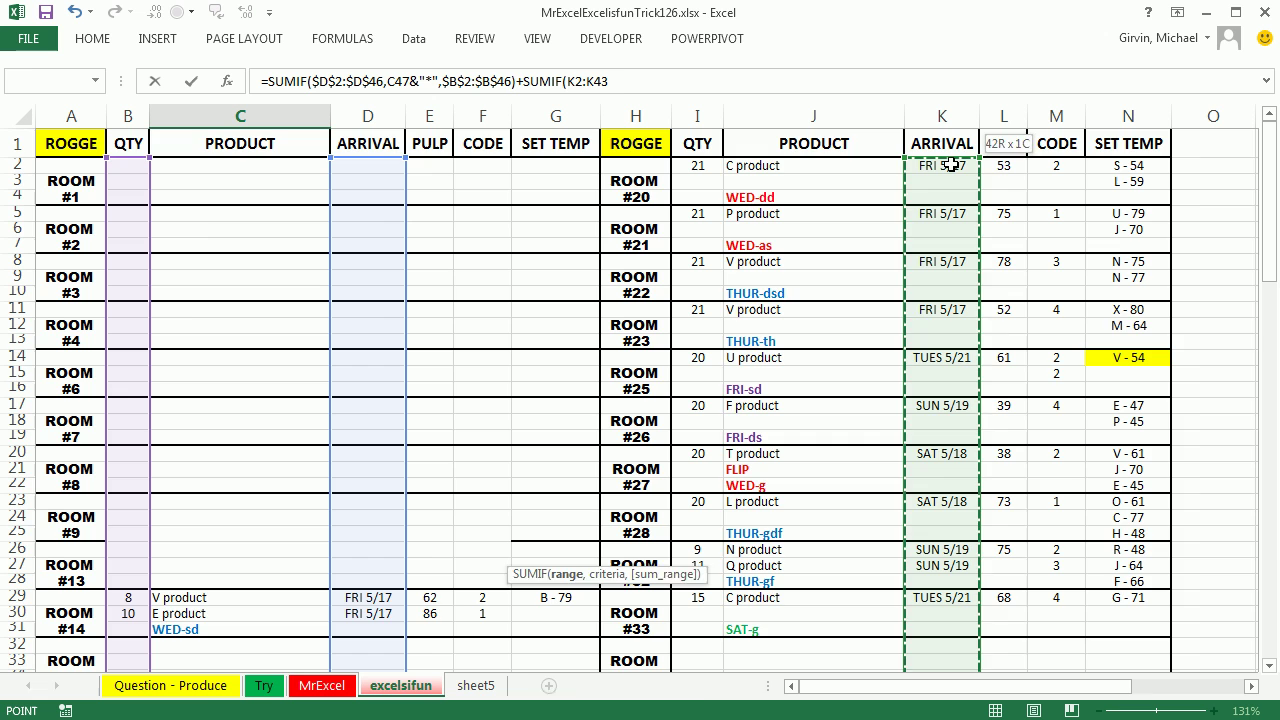
key("F4")
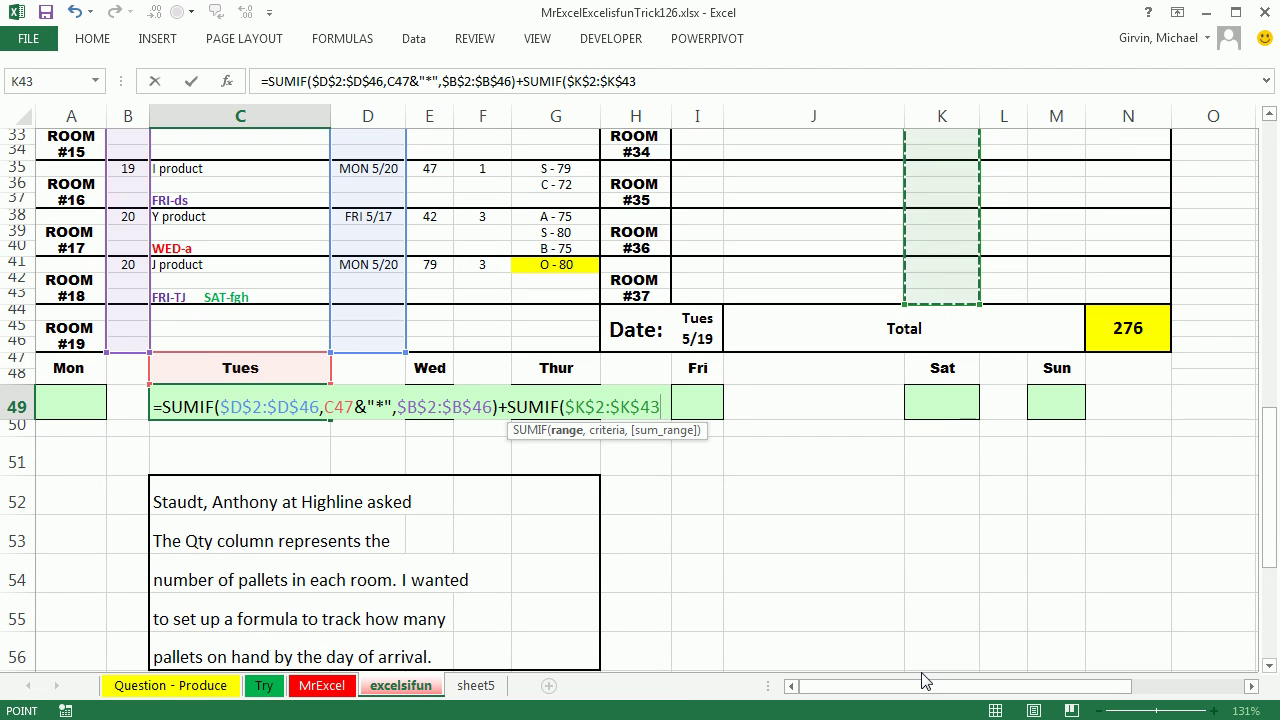
Step: Complete the second SUMIF with the copied criteria C47&"*" and absolute sum range $I$2:$I$43, and enter the formula in C49
type(",")
key("BackSpace")
key("ctrl+v")
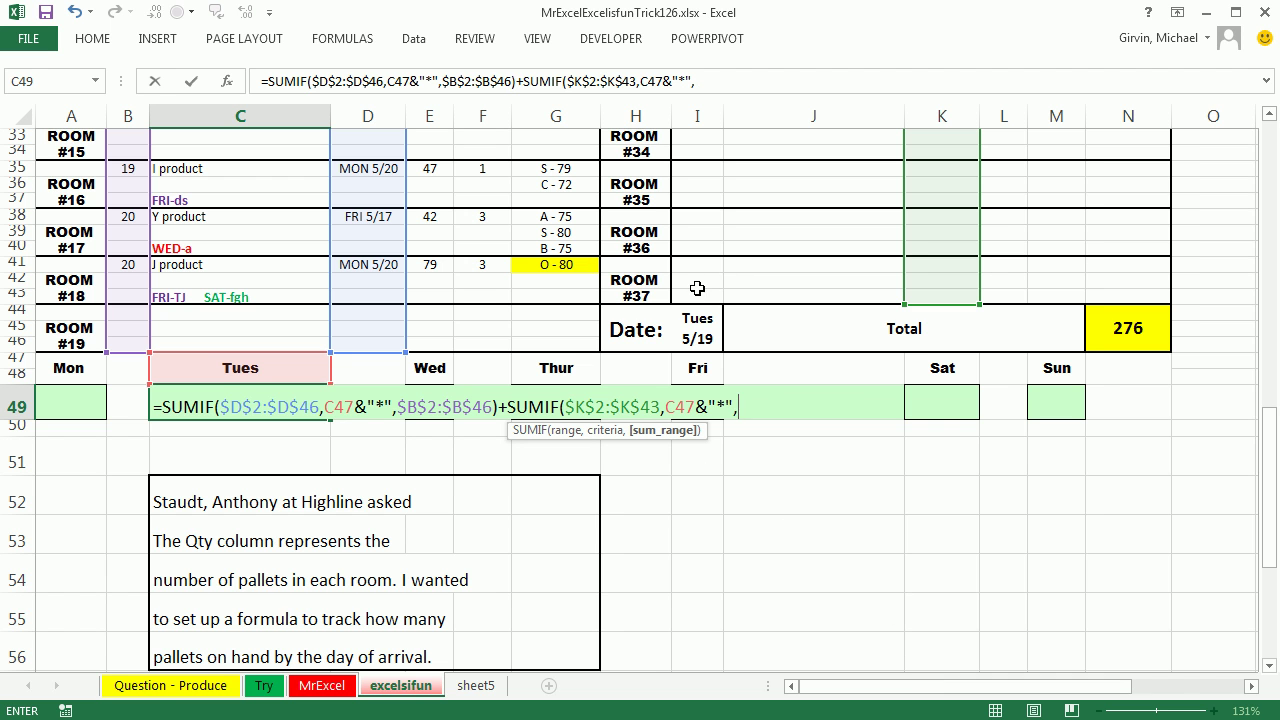
left_click_drag(696, 294, 702, 167)
key("F4")
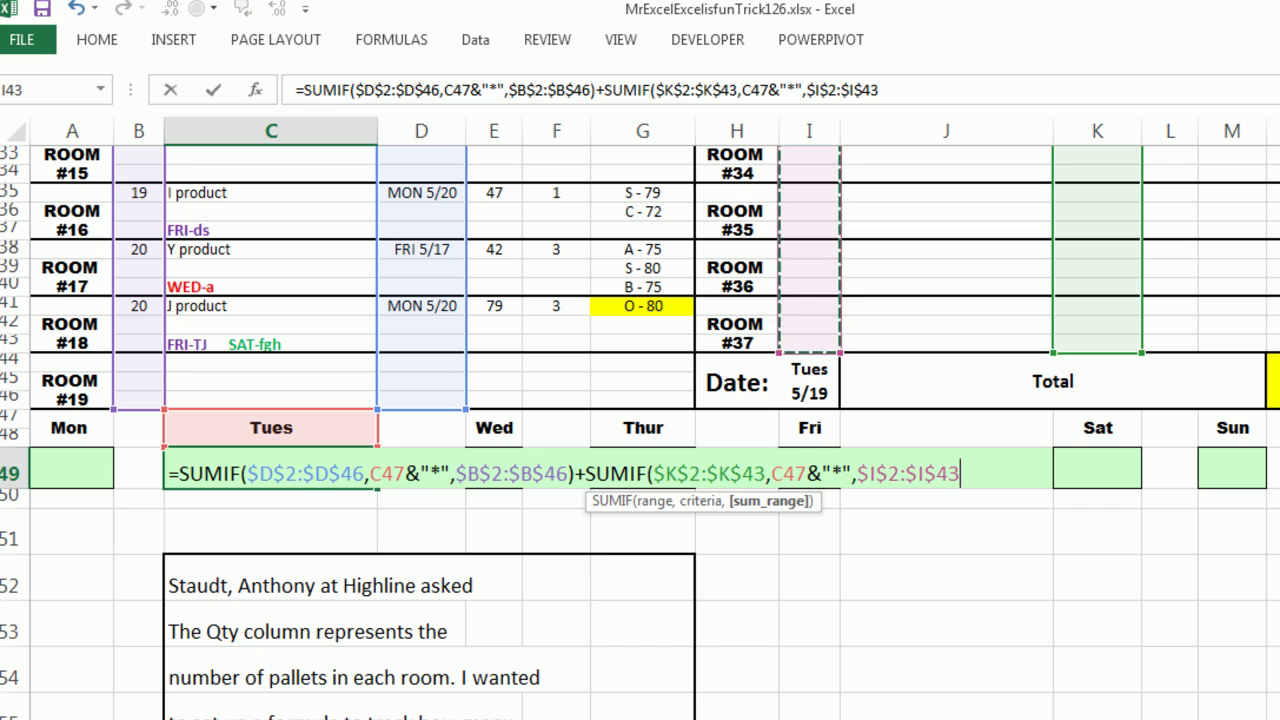
type(")")
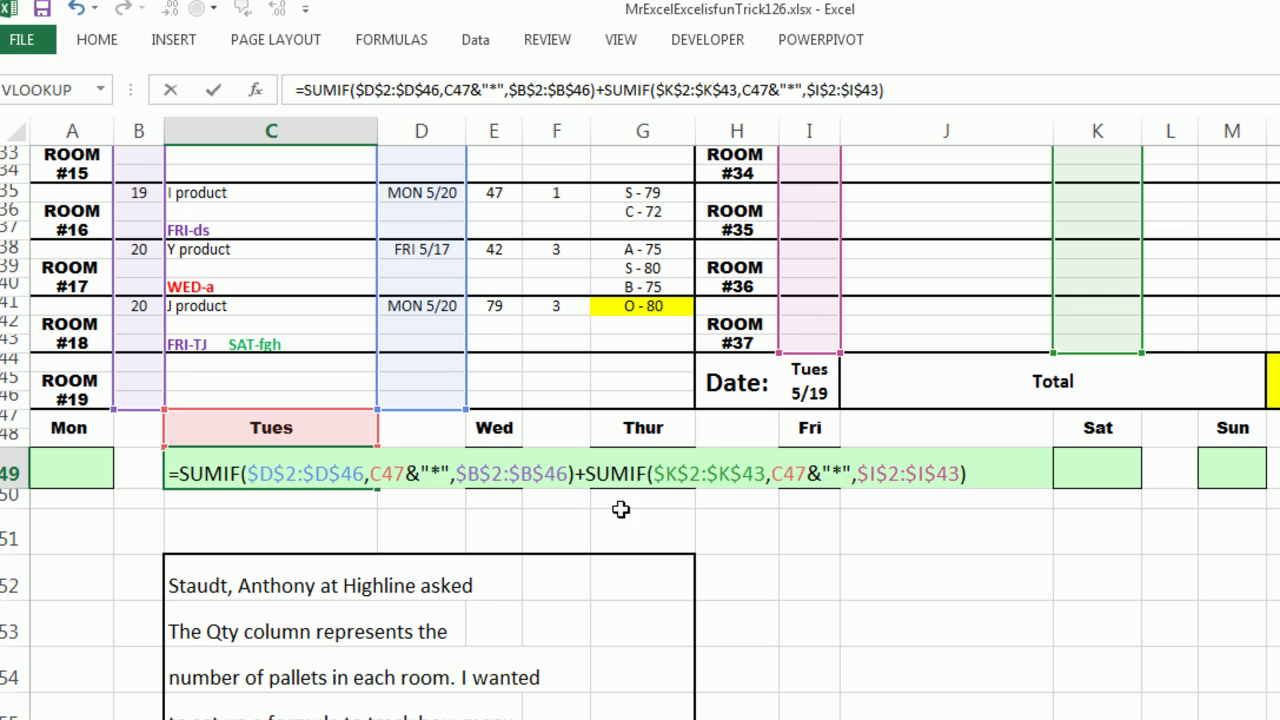
key("ctrl+Return")
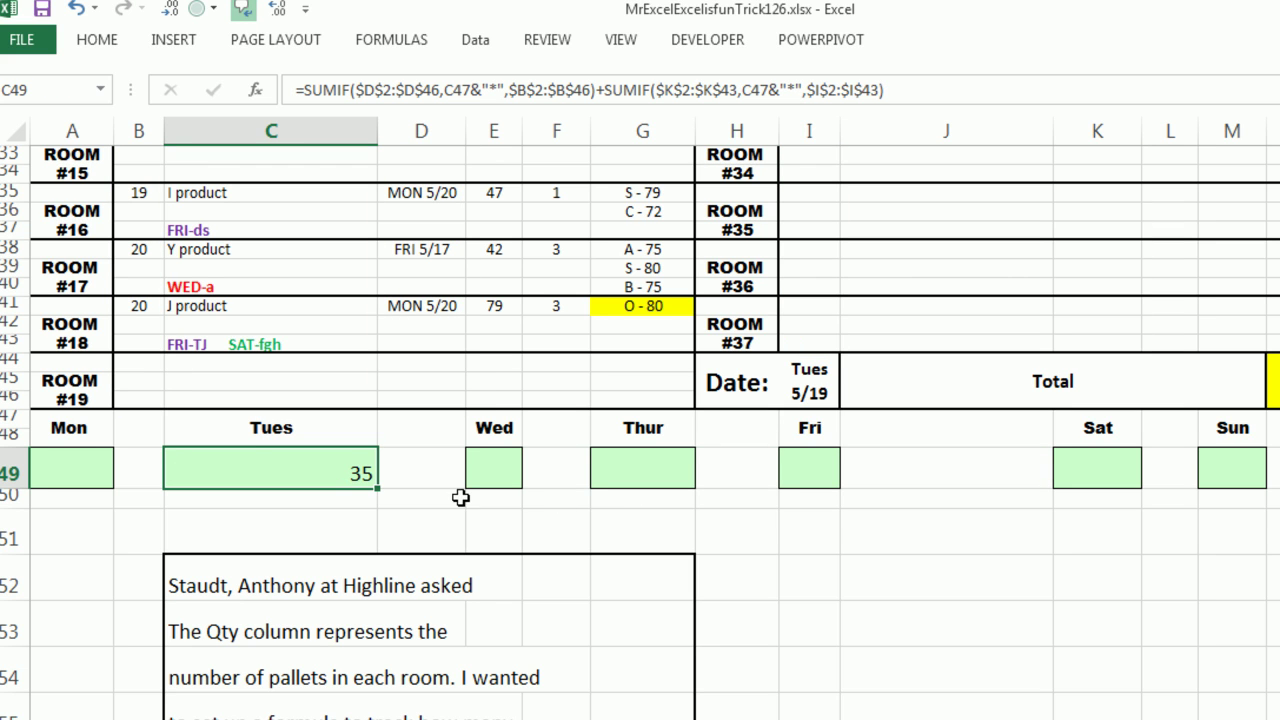
Step: Enter the Tues formula from C49 simultaneously into the Mon, Tues, Wed, Thur, Fri, Sat and Sun total boxes
left_click(86, 471)
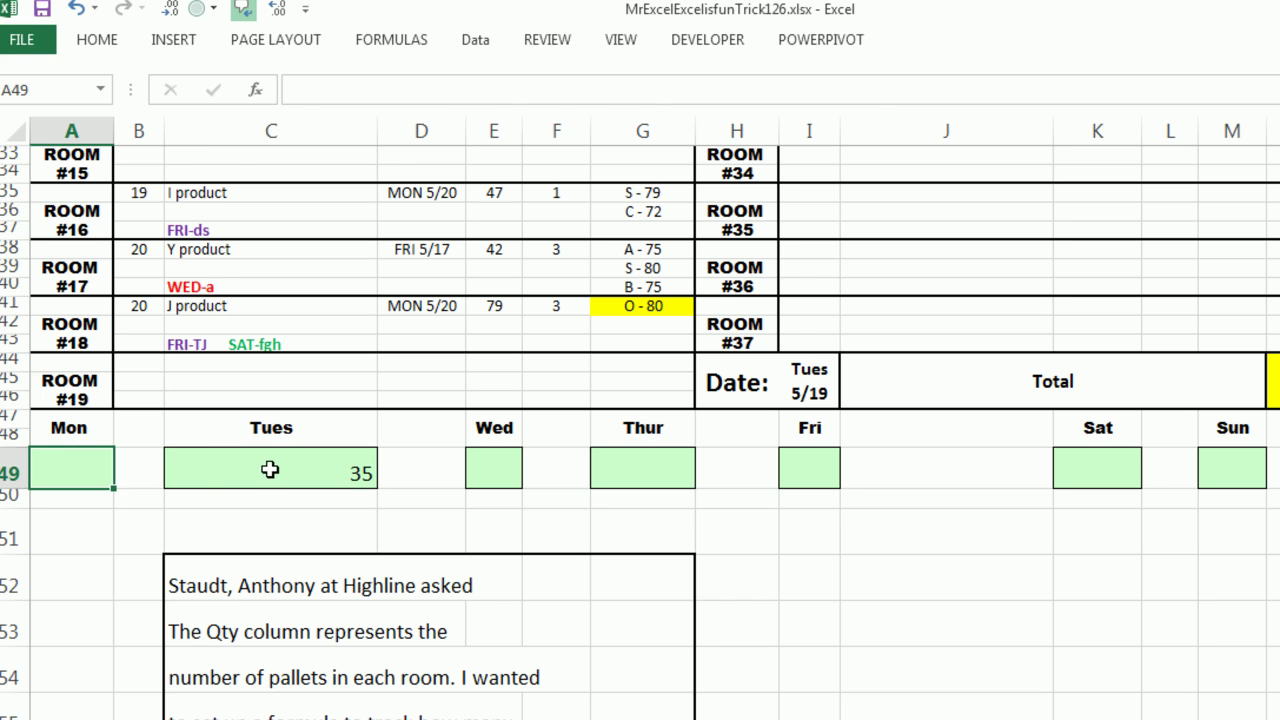
left_click(271, 469, "ctrl")
left_click(515, 473, "ctrl")
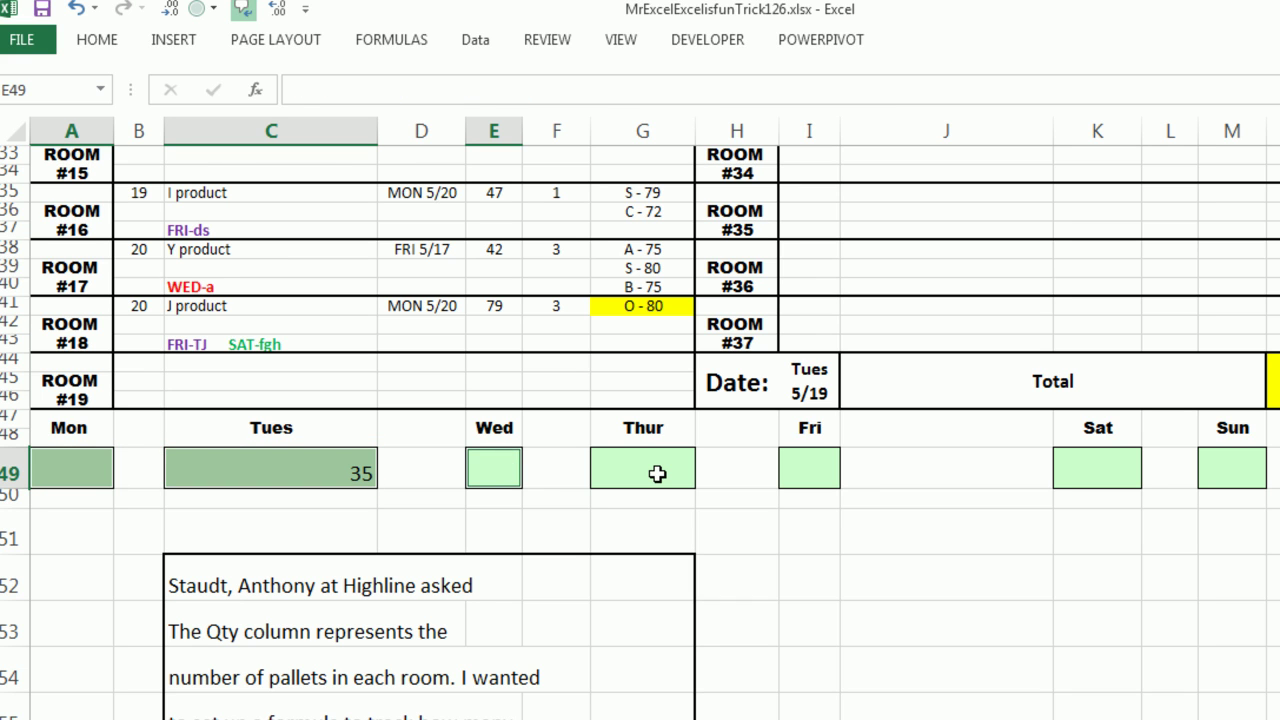
left_click(657, 473, "ctrl")
left_click(811, 478, "ctrl")
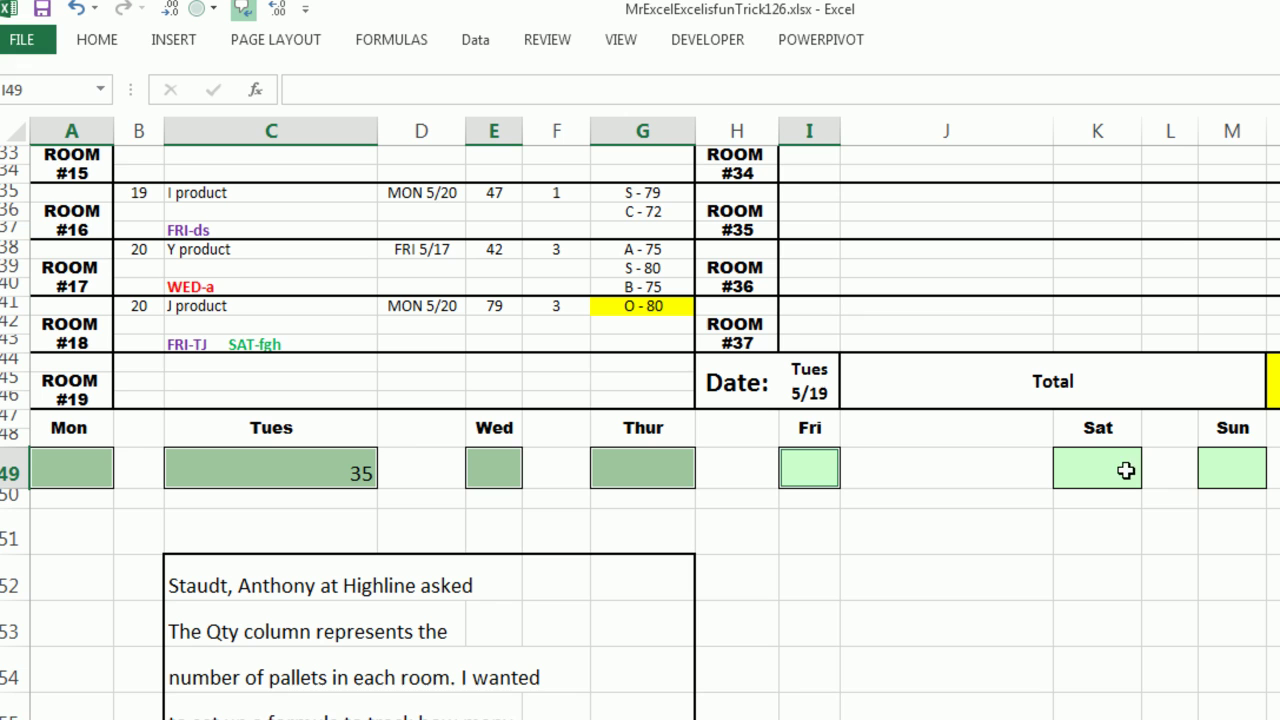
left_click(1115, 474, "ctrl")
left_click(1232, 474, "ctrl")
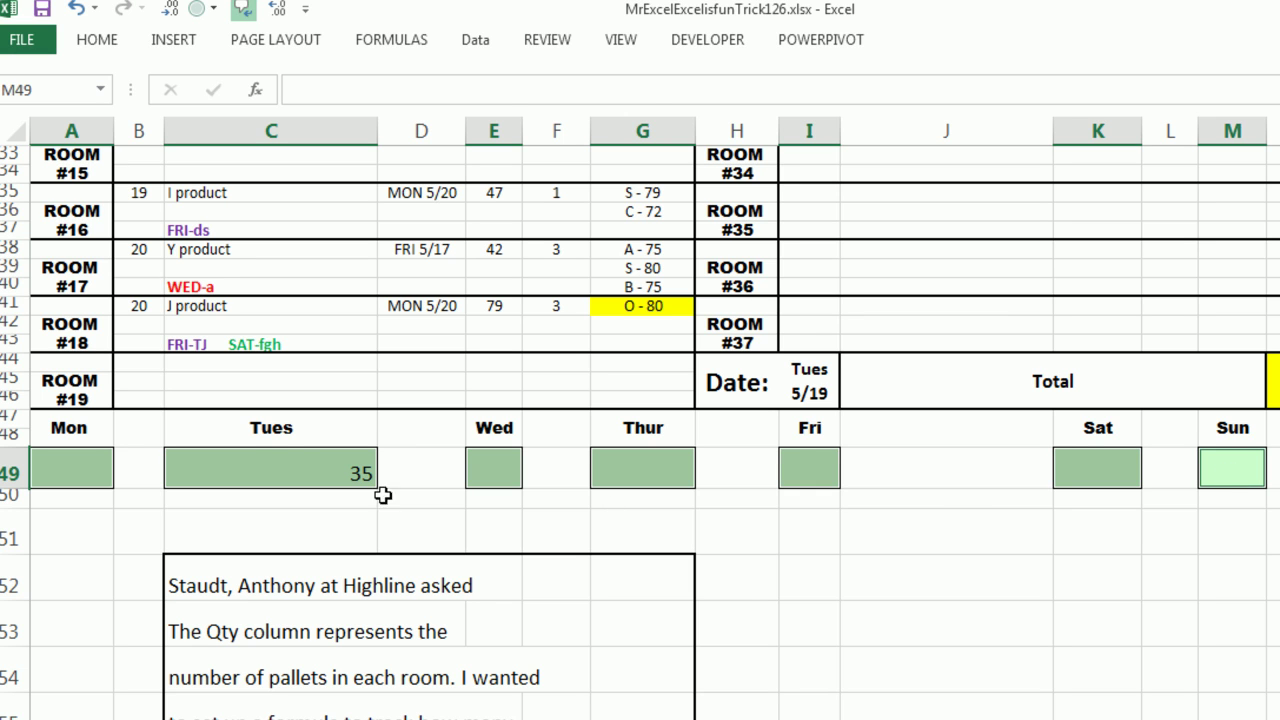
left_click(262, 460, "ctrl")
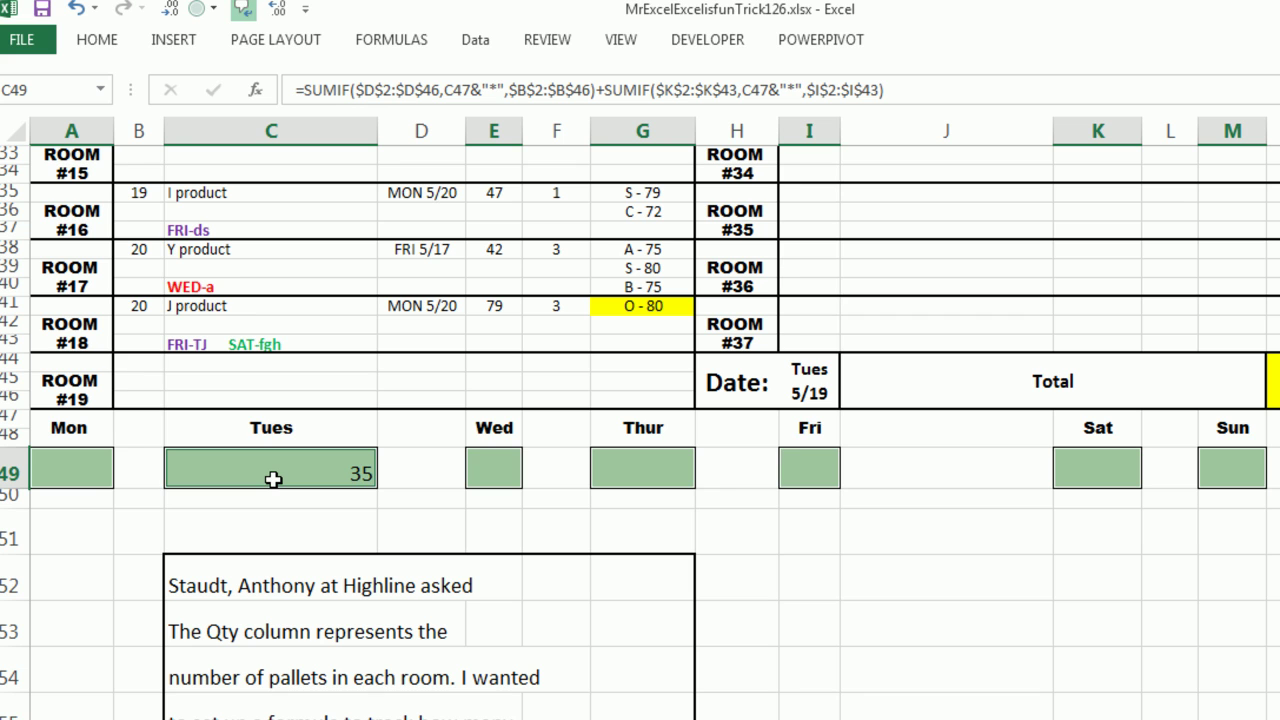
key("F2")
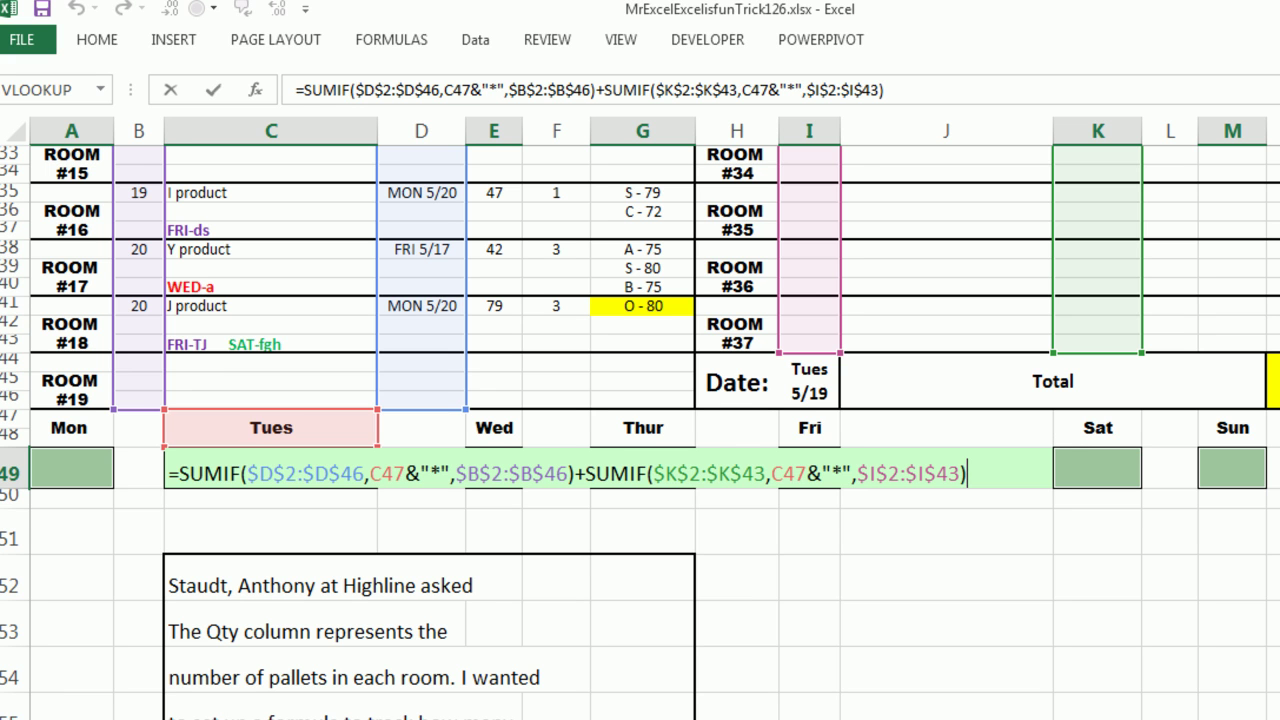
key("ctrl+Return")
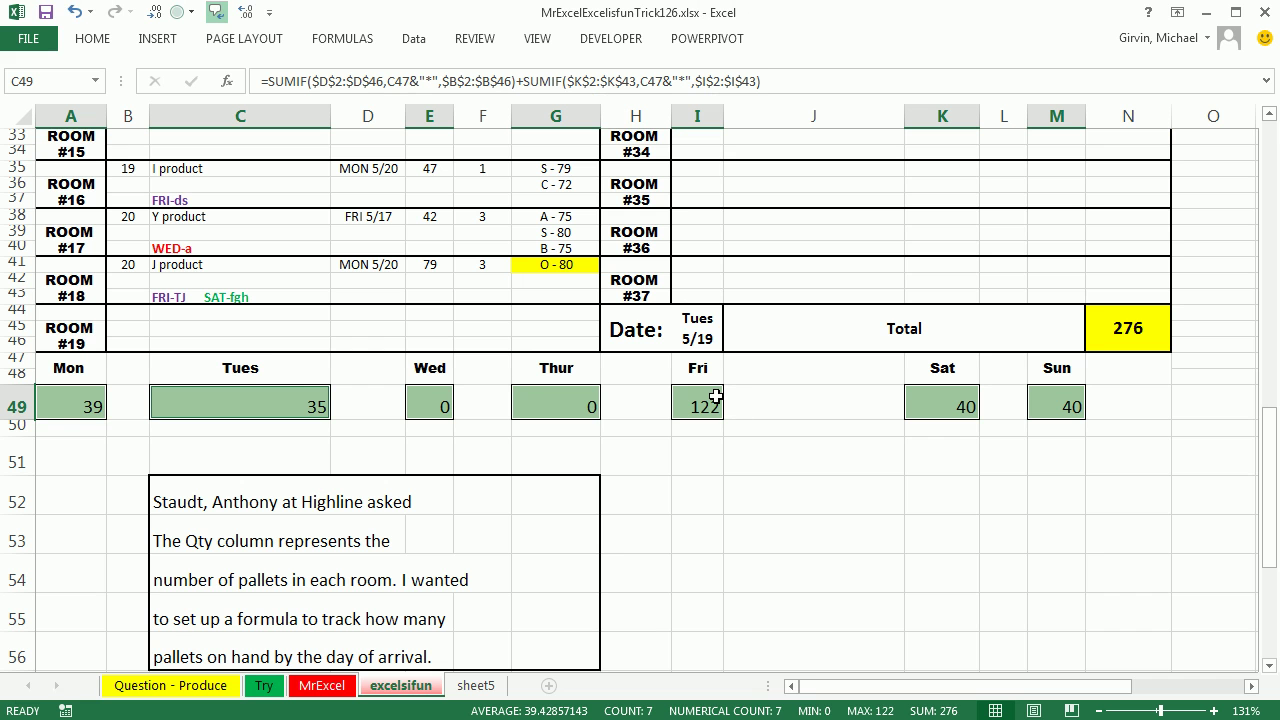
Step: Open the Fri total formula in I49 to check its cell references
double_click(828, 470)
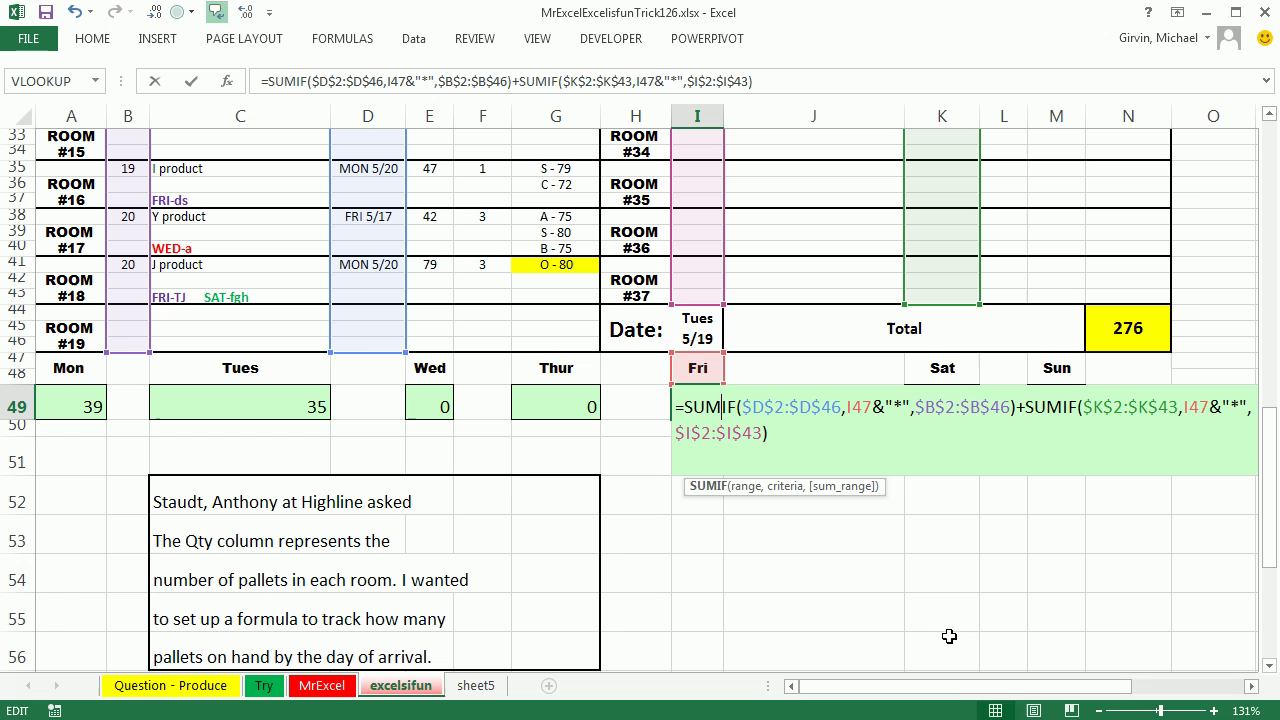